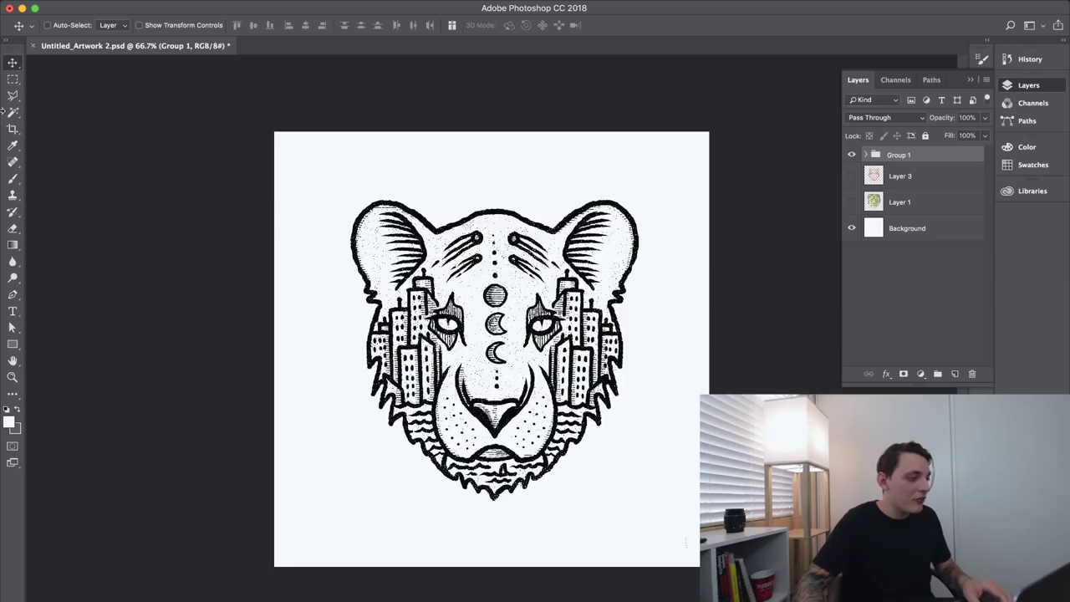
Enlarge the canvas outward around the tiger head with the Crop tool.
{"action": "left_click", "coordinate": [13, 128]}
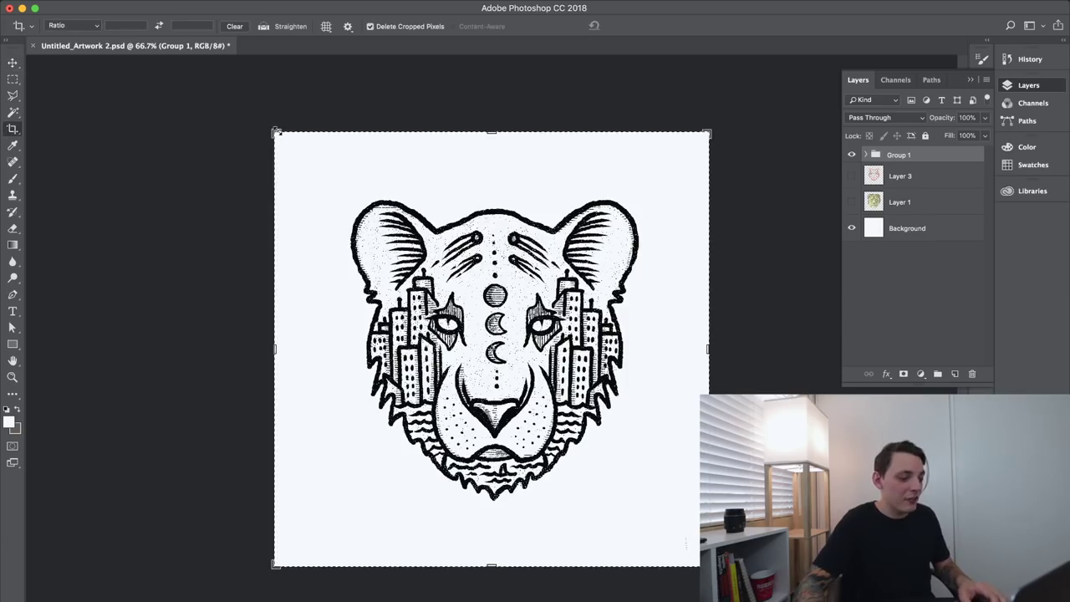
{"action": "left_click_drag", "start_coordinate": [276, 132], "coordinate": [209, 85]}
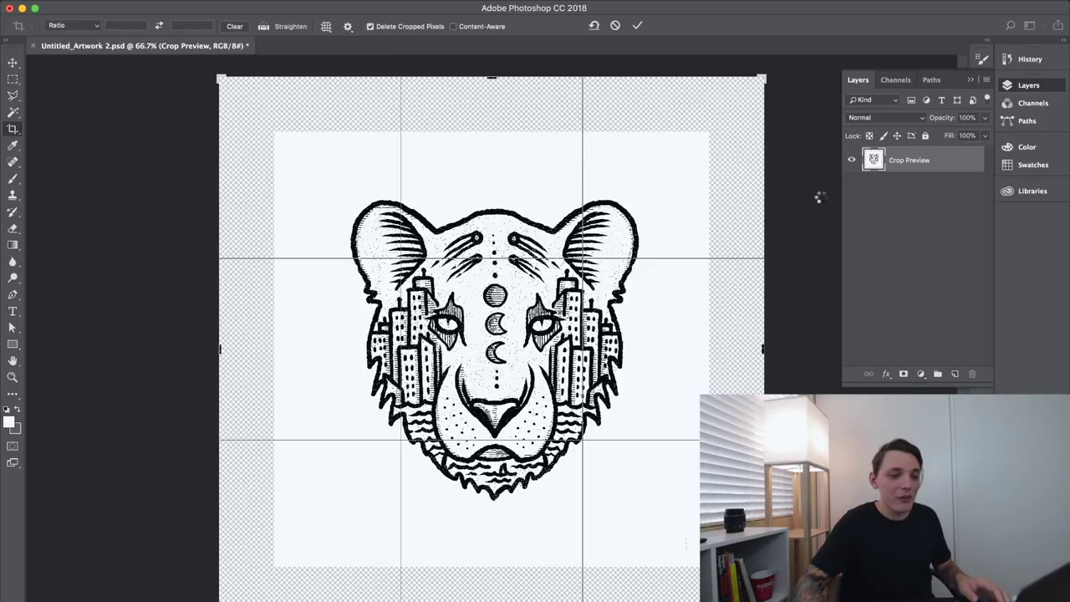
{"action": "key", "text": "Return"}
Fill the Background layer with white so the added margin matches.
{"action": "left_click", "coordinate": [919, 226]}
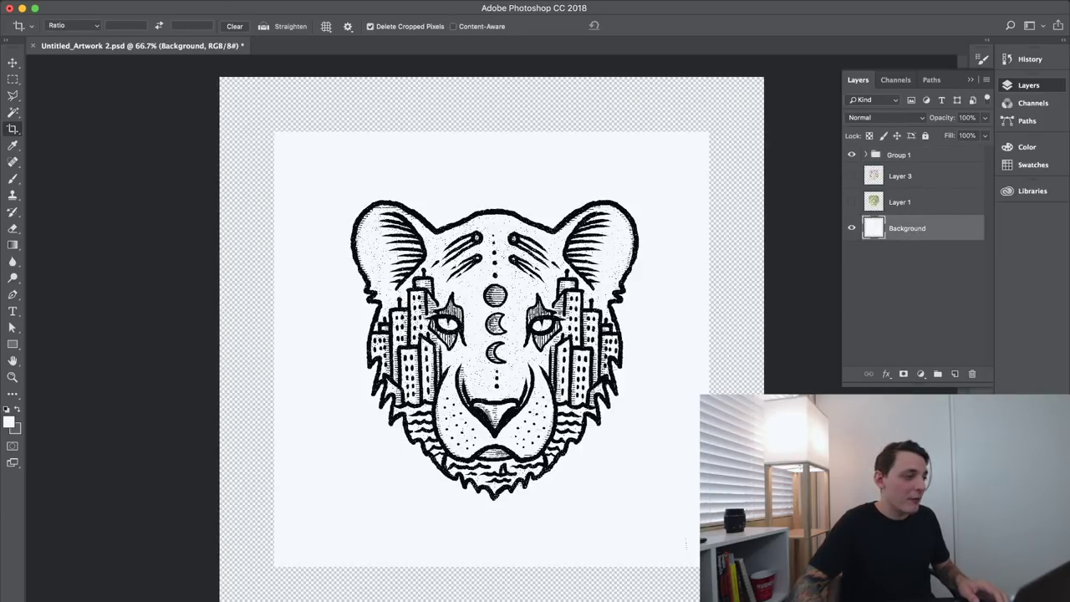
{"action": "left_click", "coordinate": [143, 1]}
{"action": "left_click", "coordinate": [159, 195]}
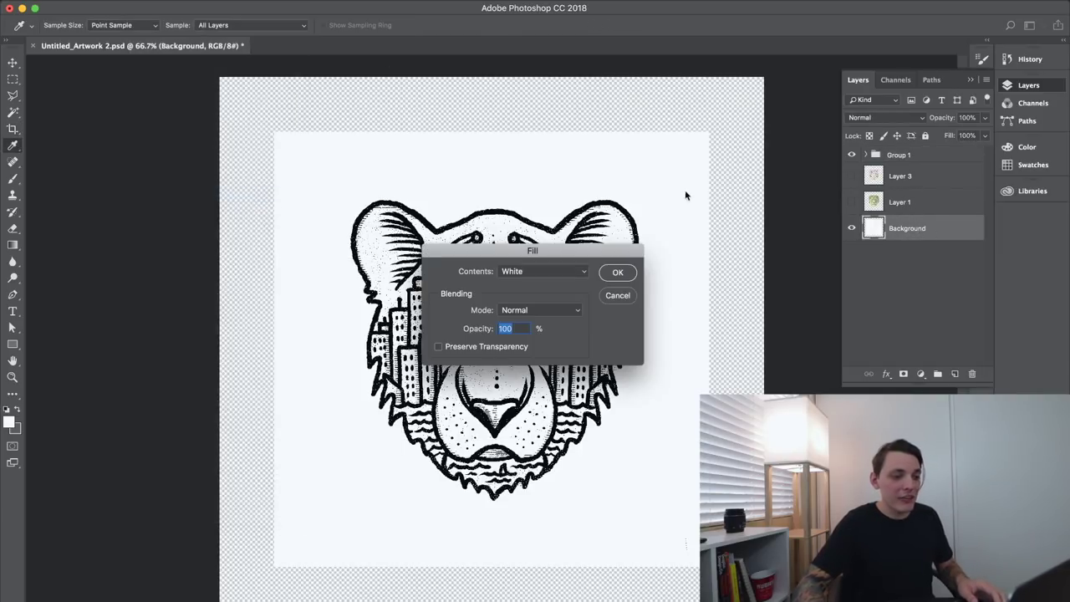
{"action": "left_click", "coordinate": [617, 271]}
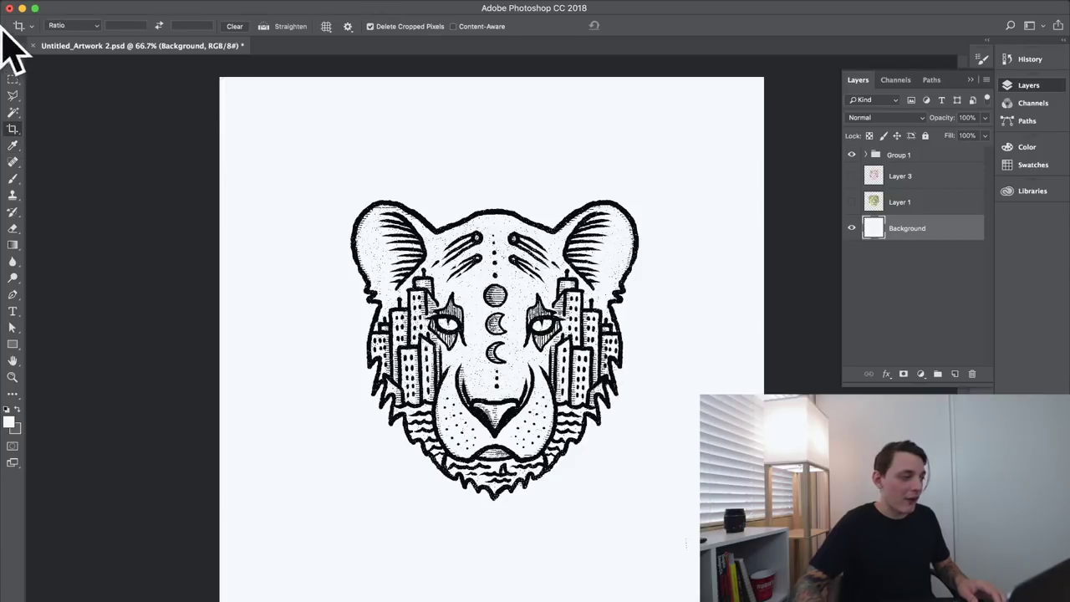
{"action": "left_click", "coordinate": [13, 63]}
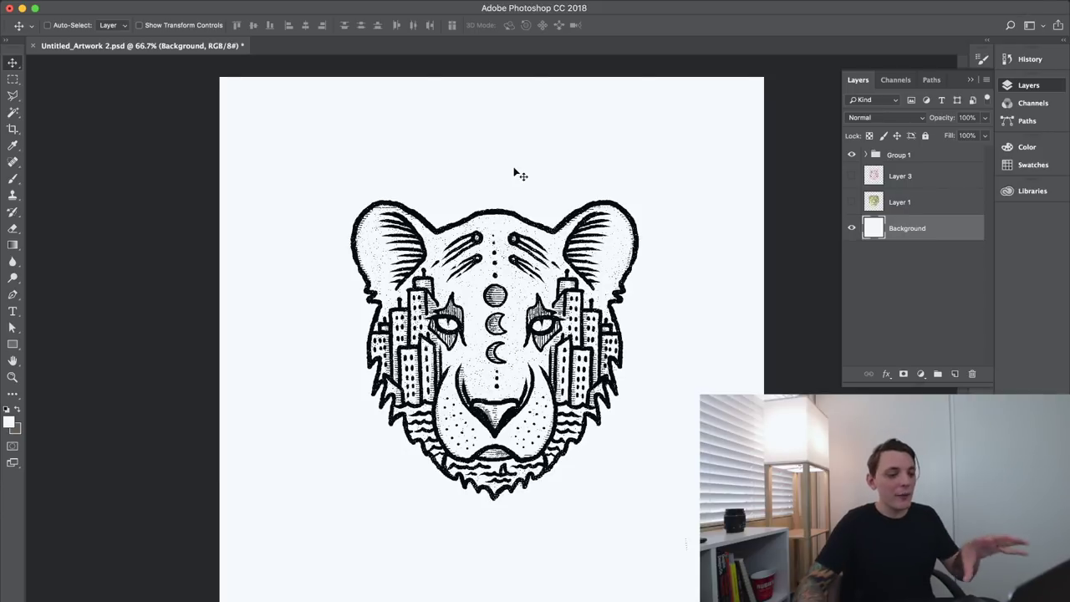
{"action": "left_click", "coordinate": [892, 157]}
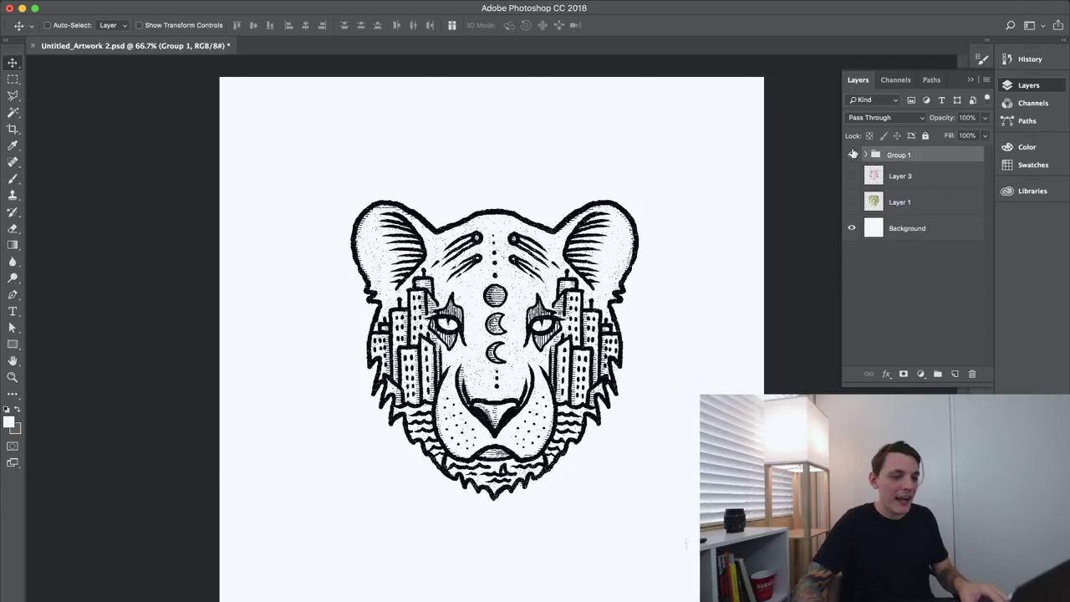
{"action": "left_click", "coordinate": [850, 155]}
{"action": "left_click", "coordinate": [850, 155]}
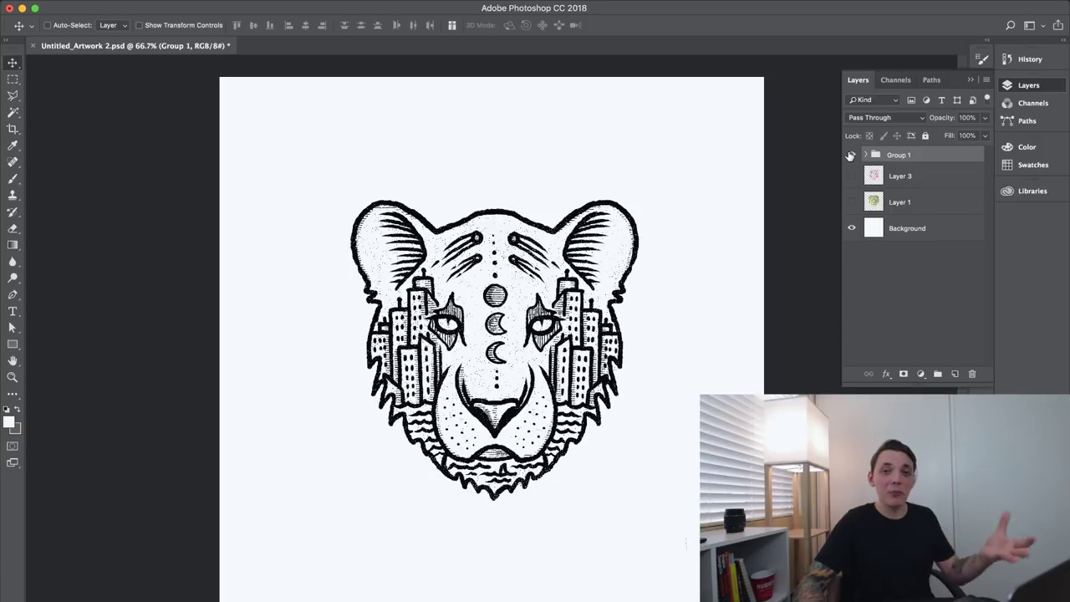
{"action": "key", "text": "alt+comma"}
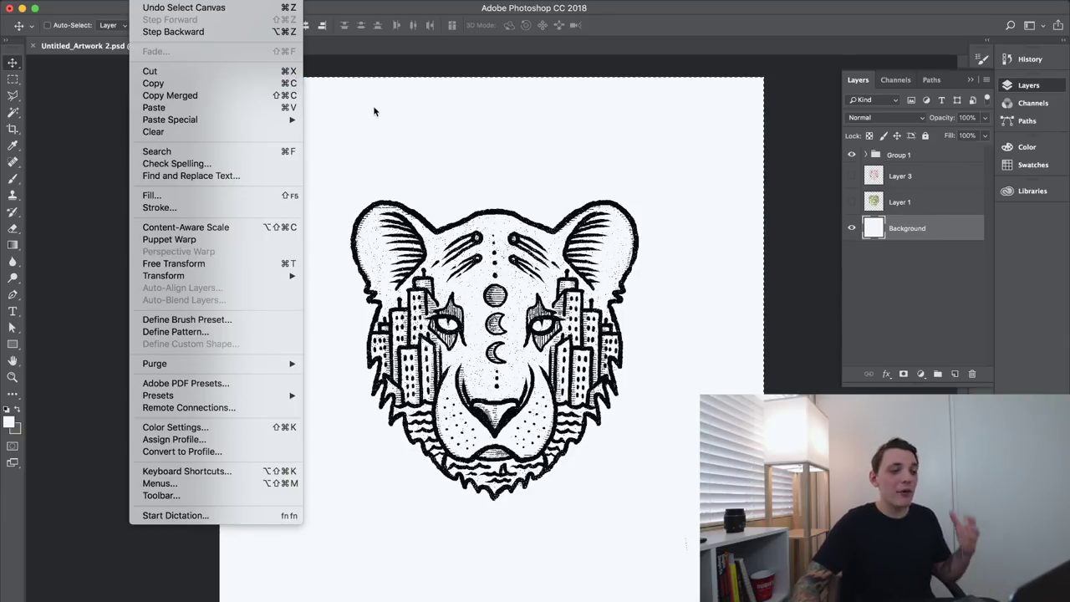
Paste a merged copy of the artwork as Layer 14 and move it above Group 1.
{"action": "left_click", "coordinate": [236, 97]}
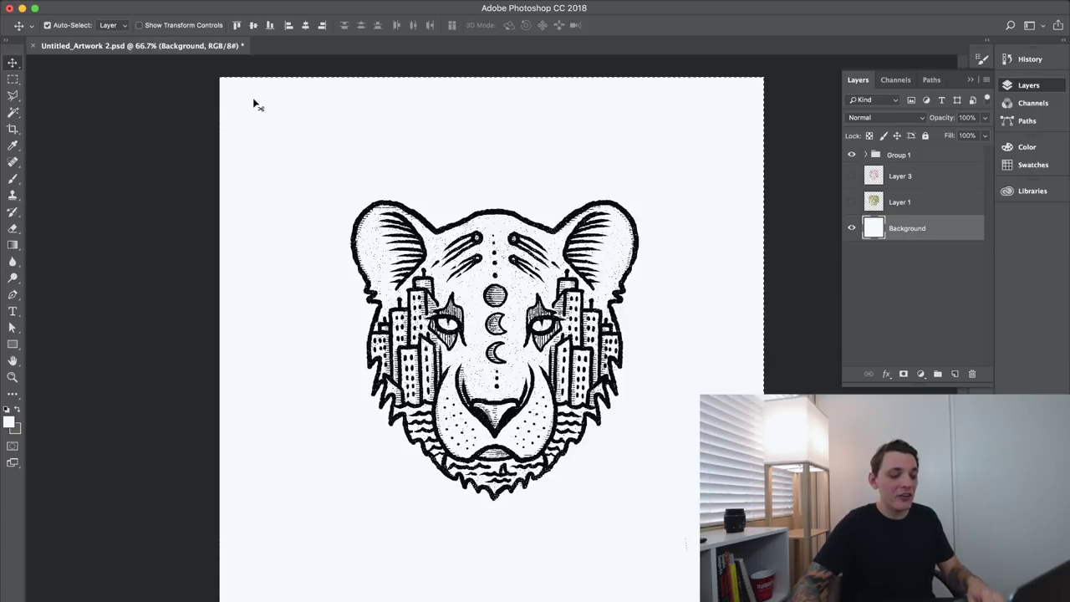
{"action": "key", "text": "super+v"}
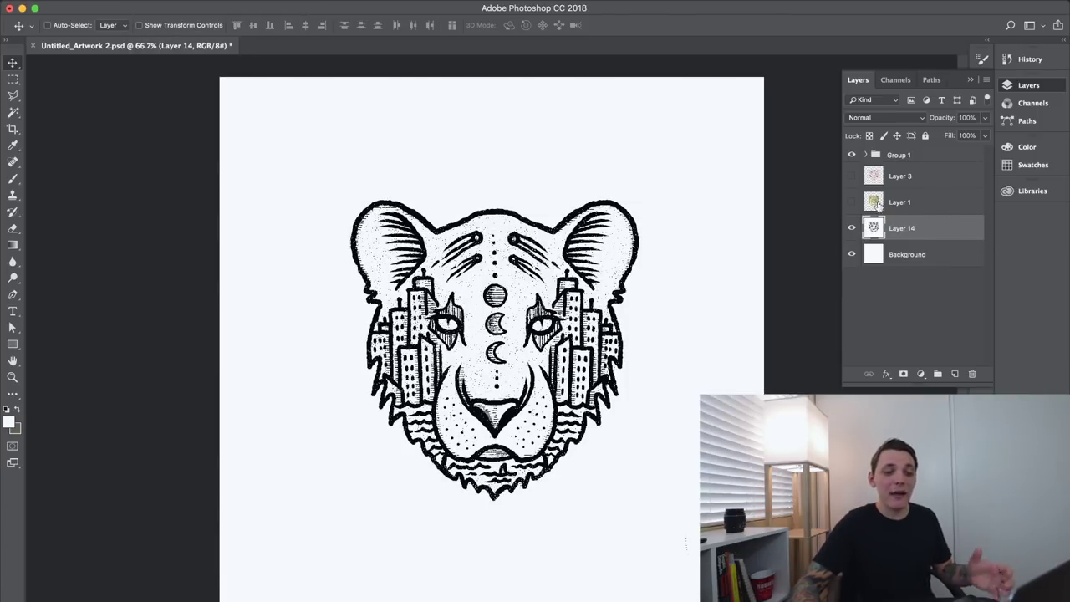
{"action": "left_click_drag", "start_coordinate": [898, 229], "coordinate": [884, 153]}
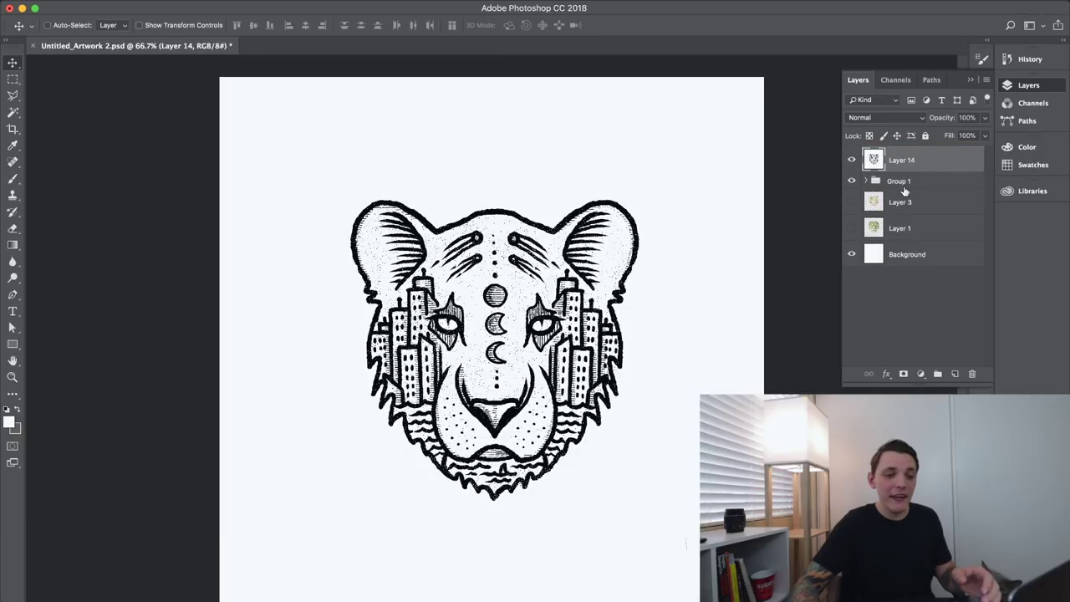
Collapse Group 1, check Layer 14's content and leave Layer 14 selected.
{"action": "left_click", "coordinate": [903, 198]}
{"action": "left_click", "coordinate": [865, 180]}
{"action": "left_click", "coordinate": [907, 201]}
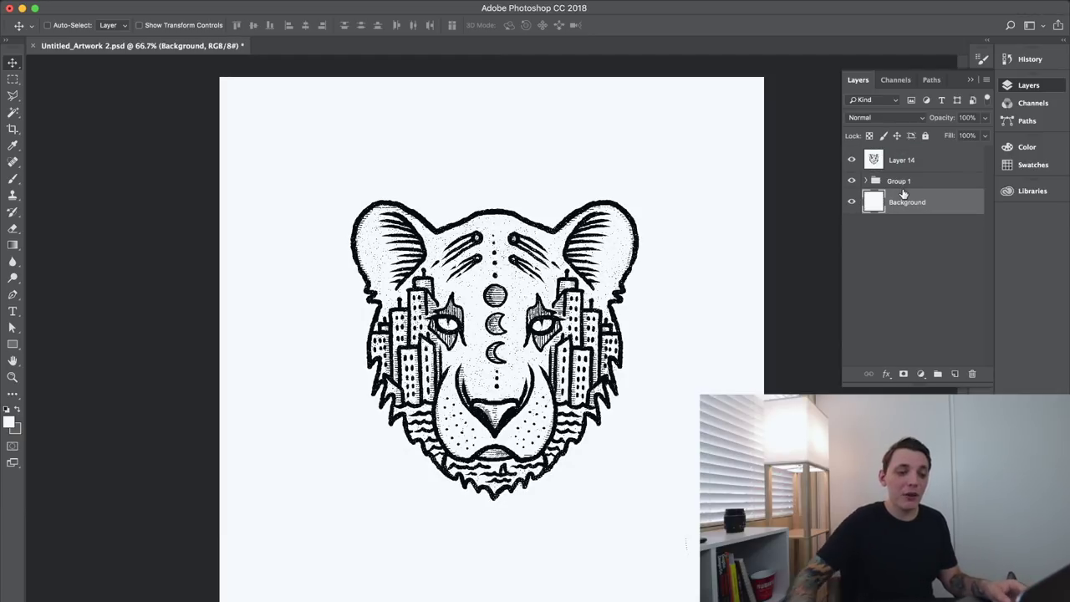
{"action": "left_click", "coordinate": [851, 159]}
{"action": "left_click", "coordinate": [851, 160]}
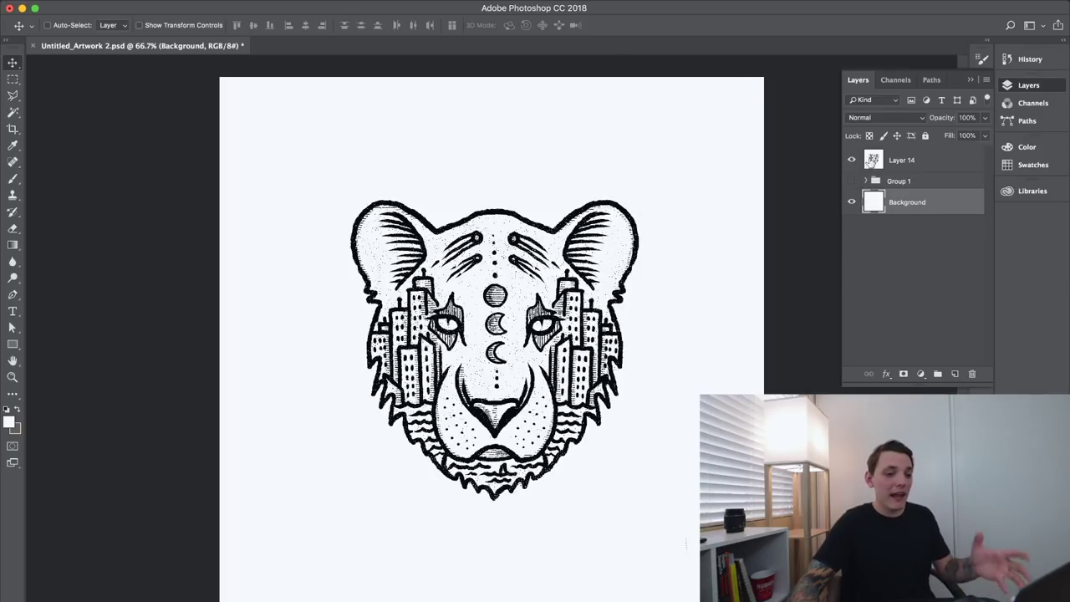
{"action": "left_click", "coordinate": [910, 162]}
{"action": "key", "text": "w"}
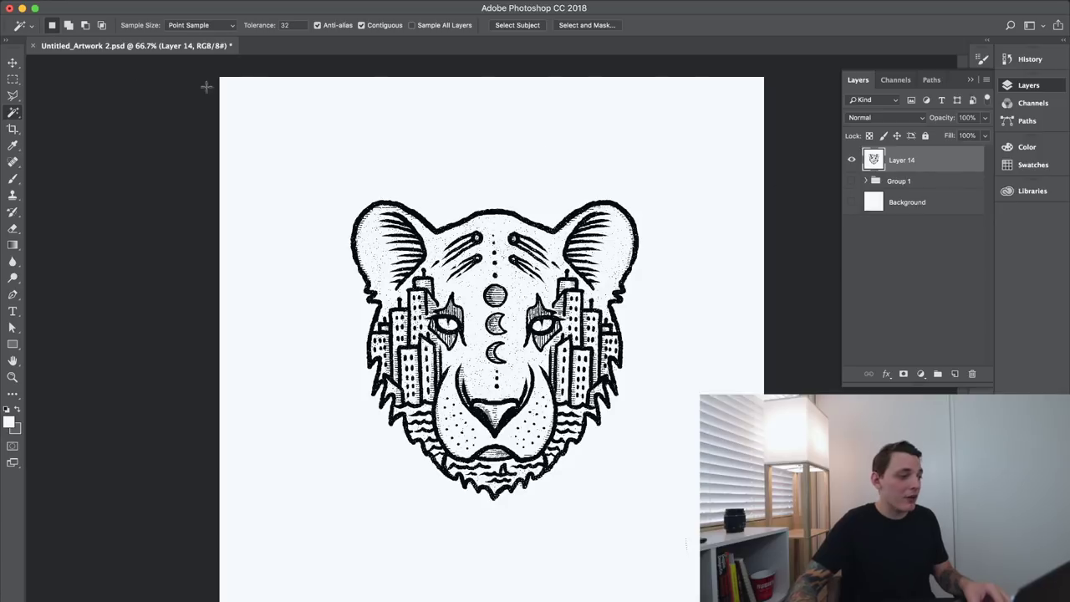
Delete the white area around the tiger on Layer 14, then show the Background again.
{"action": "left_click", "coordinate": [323, 124]}
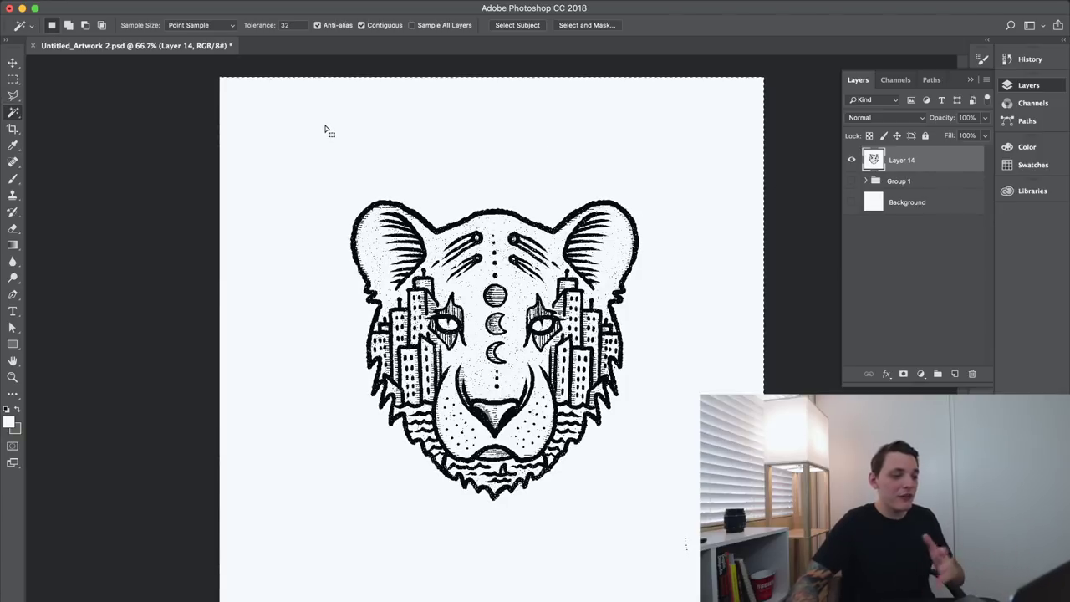
{"action": "key", "text": "Delete"}
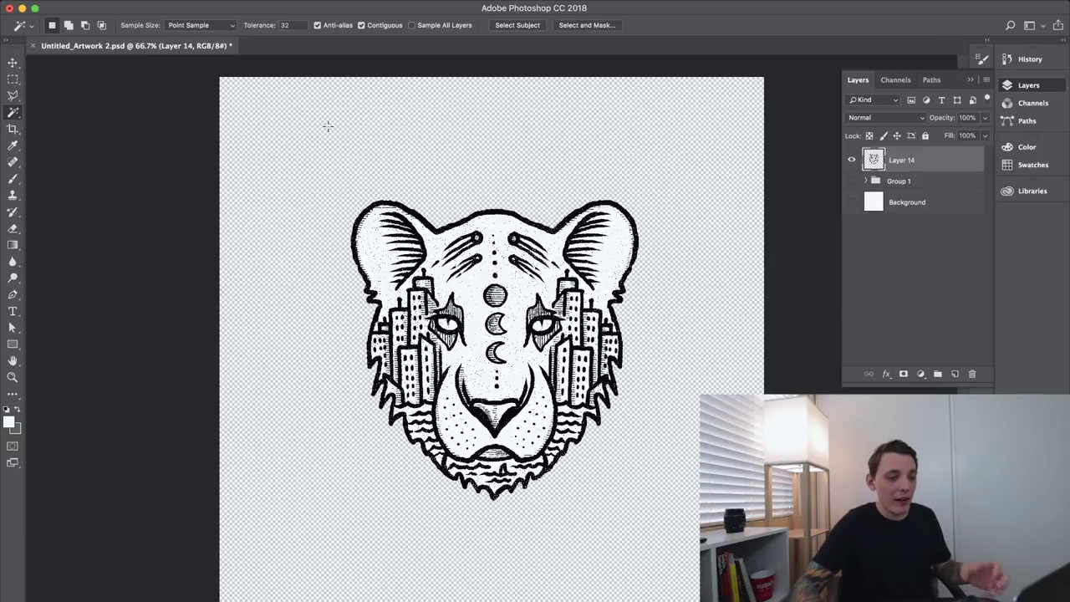
{"action": "left_click", "coordinate": [852, 202]}
Duplicate the Background, hide the original, invert the copy to black, and reselect Layer 14.
{"action": "left_click", "coordinate": [935, 206]}
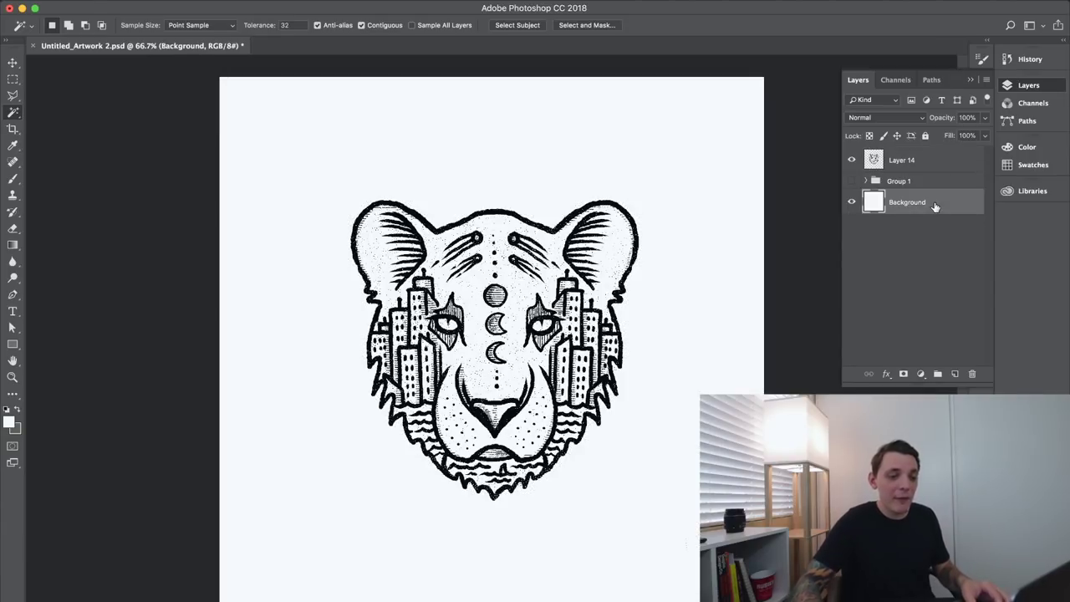
{"action": "key", "text": "super+j"}
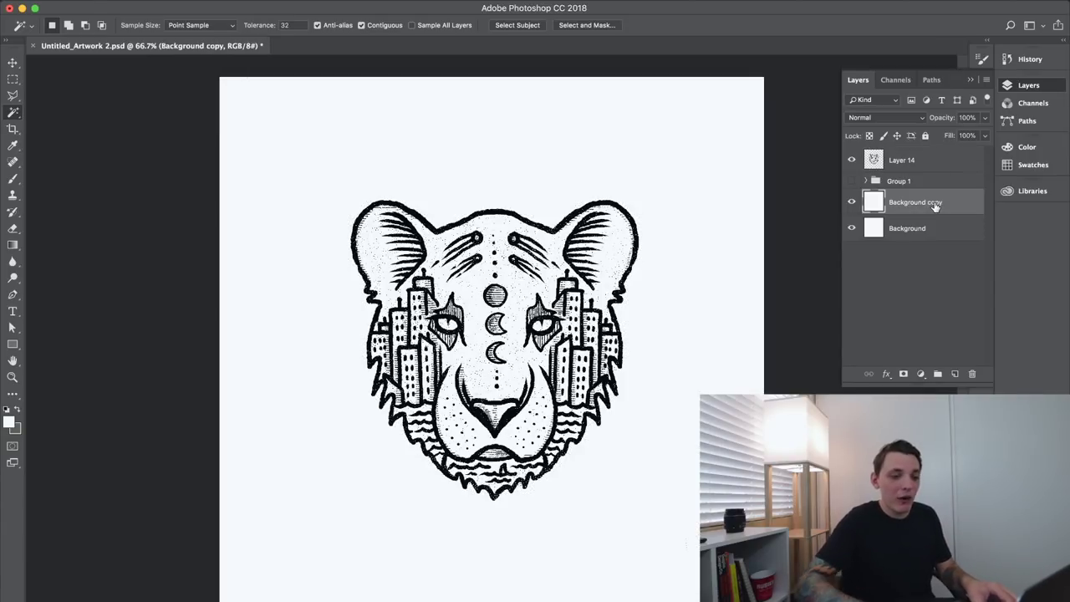
{"action": "left_click", "coordinate": [851, 228]}
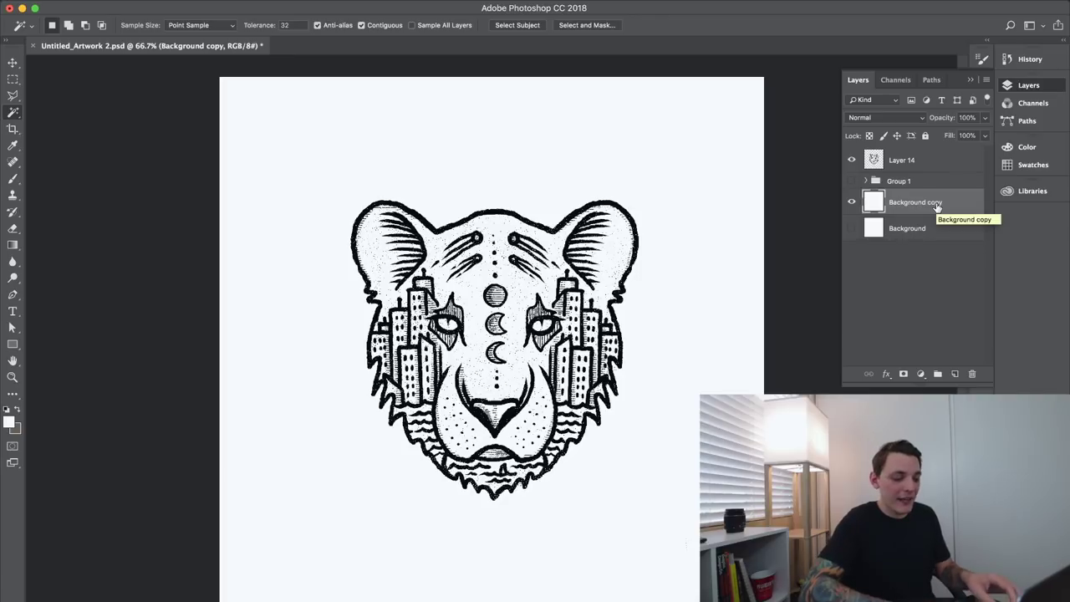
{"action": "key", "text": "super+i"}
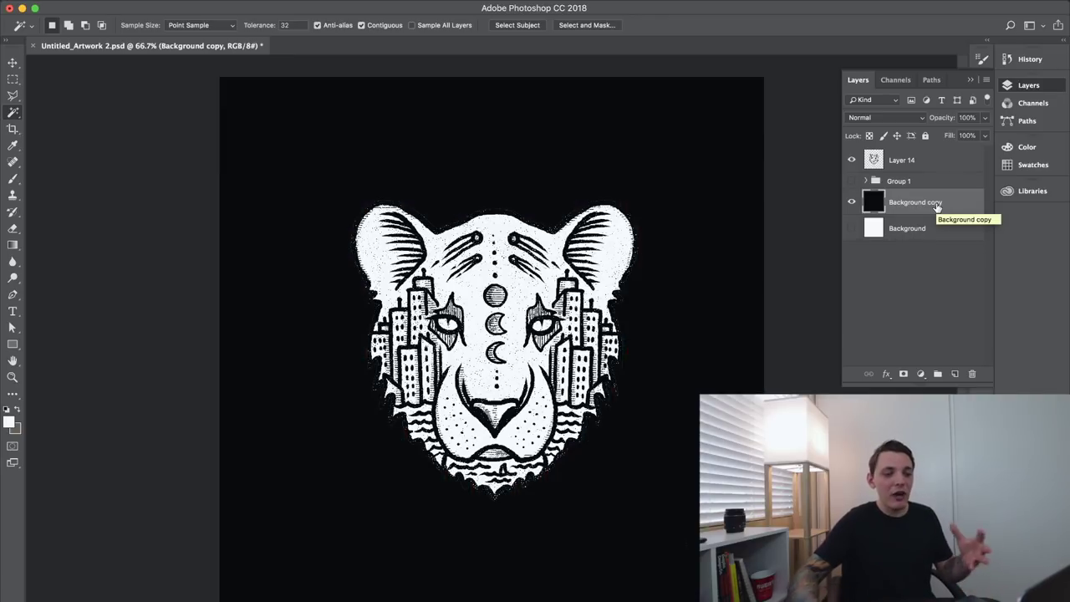
{"action": "left_click", "coordinate": [904, 168]}
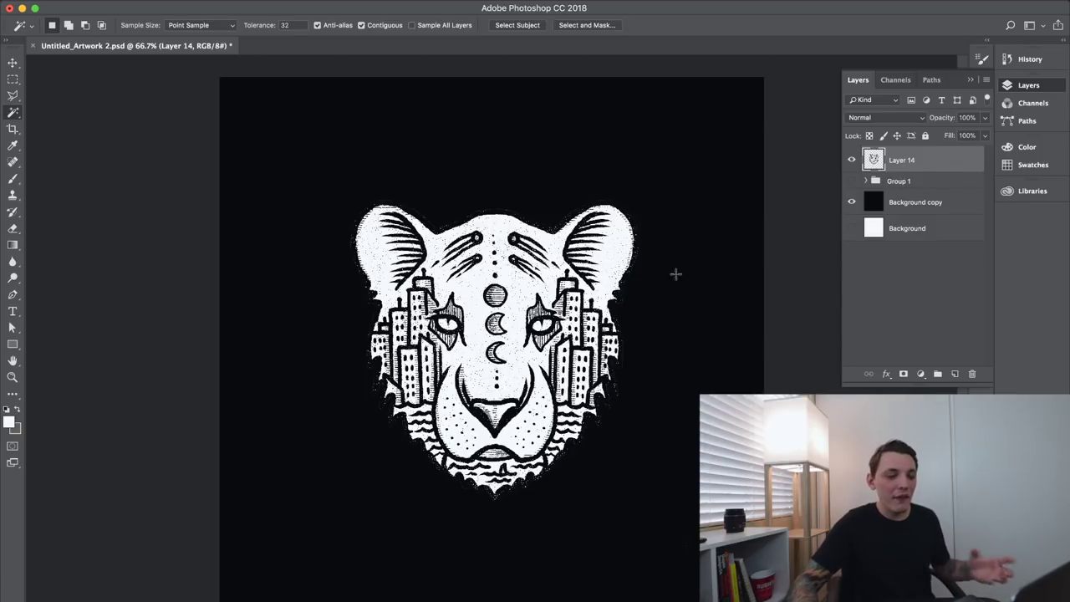
{"action": "left_click", "coordinate": [886, 374]}
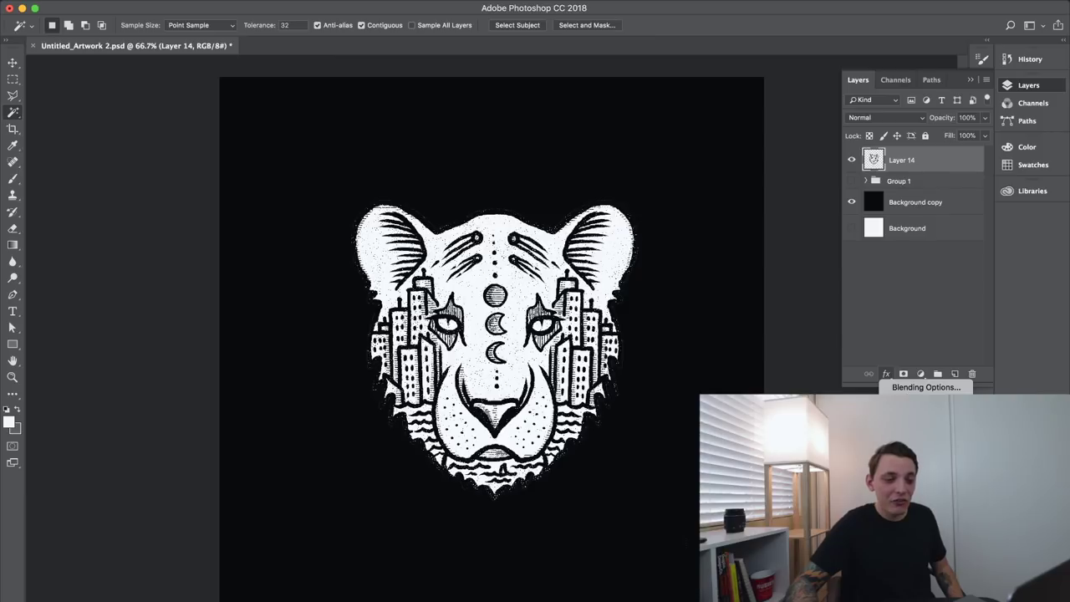
Add a Stroke effect to Layer 14, first trying a black inside stroke at 27 px.
{"action": "left_click", "coordinate": [919, 425]}
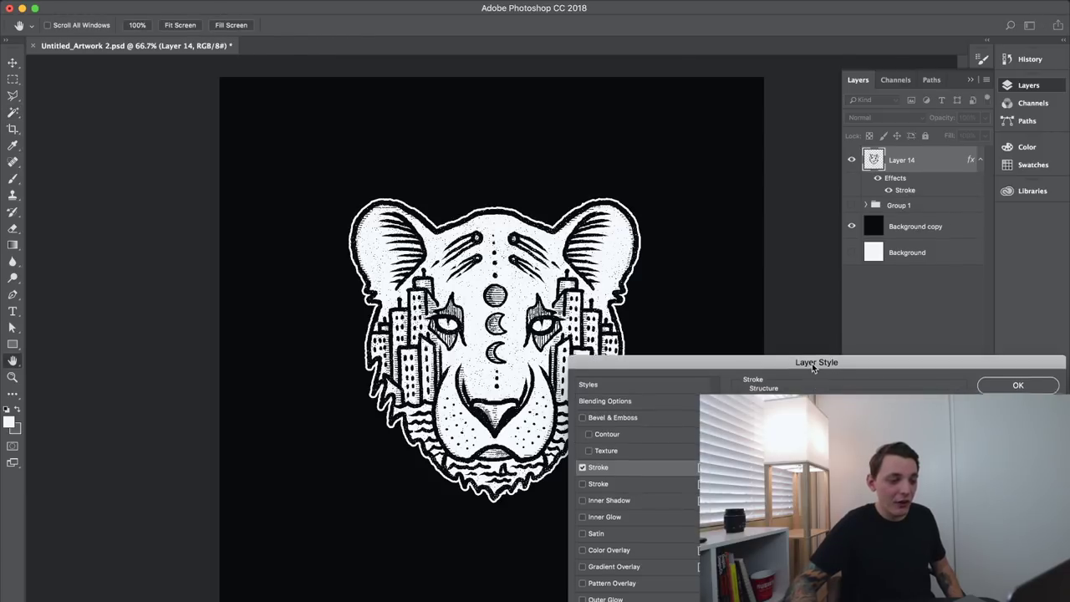
{"action": "left_click_drag", "start_coordinate": [811, 362], "coordinate": [833, 174]}
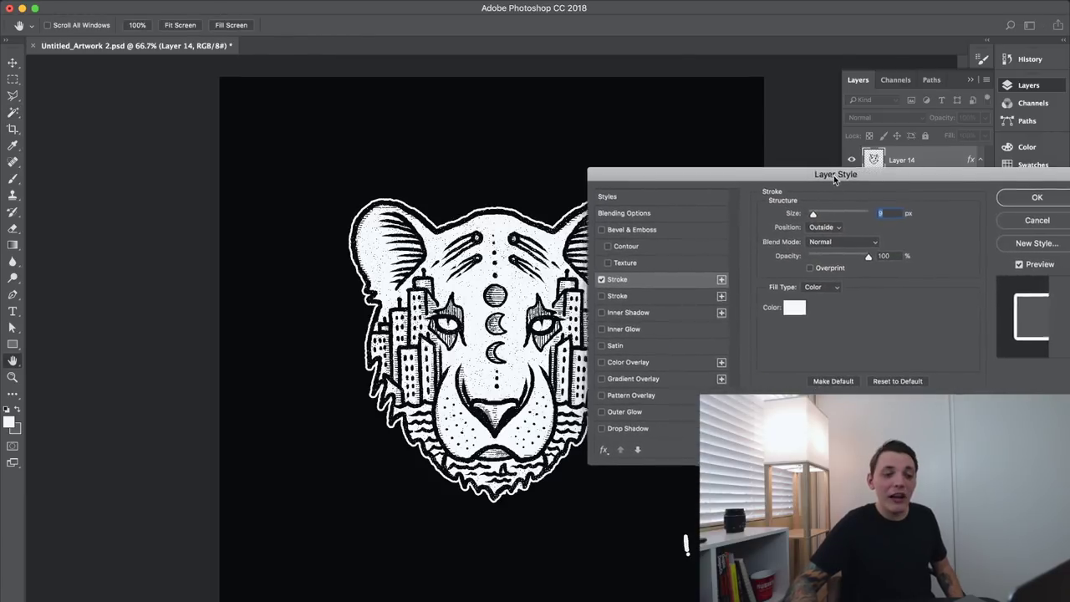
{"action": "left_click", "coordinate": [819, 230]}
{"action": "left_click", "coordinate": [821, 241]}
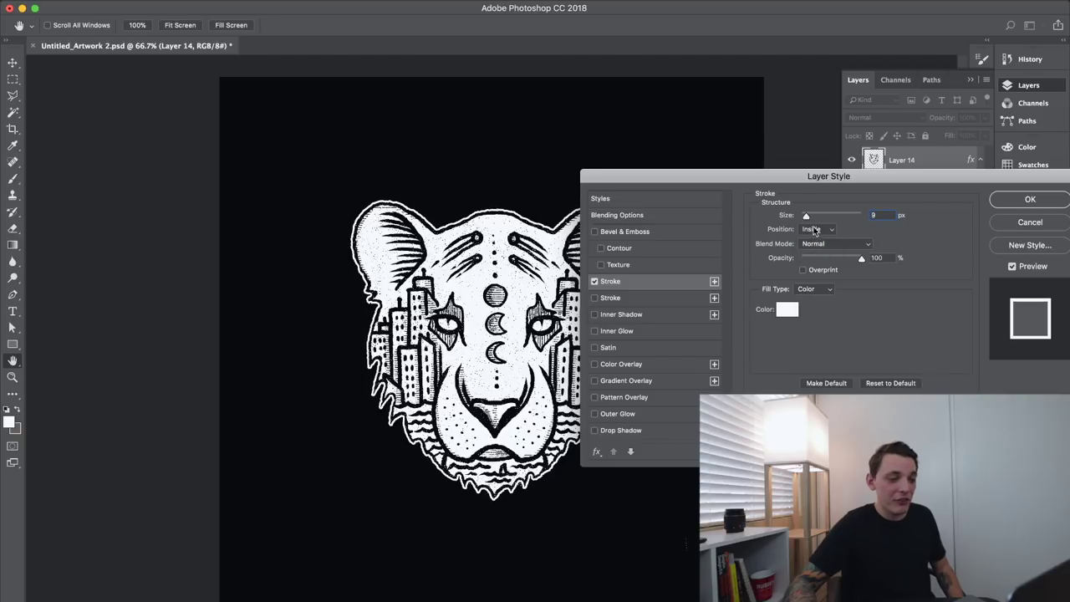
{"action": "left_click", "coordinate": [791, 314]}
{"action": "left_click", "coordinate": [585, 142]}
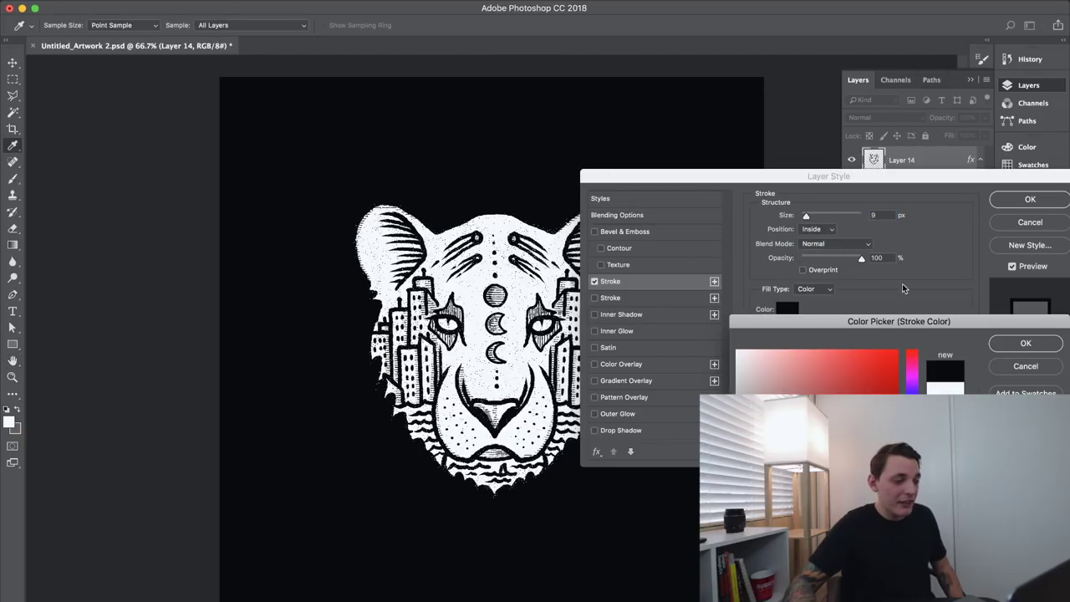
{"action": "left_click", "coordinate": [1013, 344]}
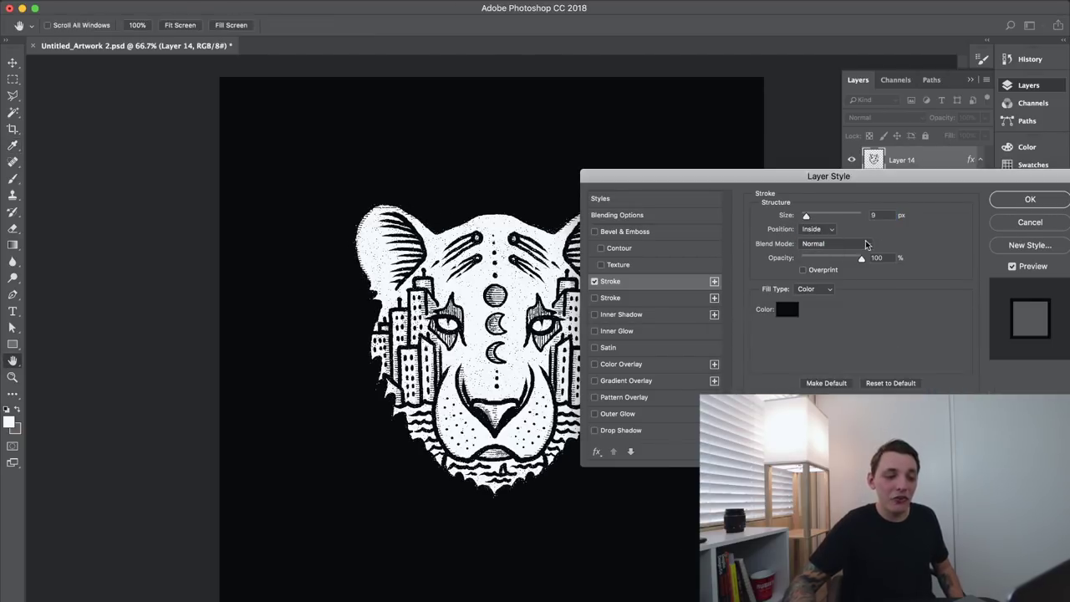
{"action": "left_click_drag", "start_coordinate": [809, 219], "coordinate": [809, 218]}
Change the stroke to a thinner white outline positioned outside, and apply it.
{"action": "left_click", "coordinate": [827, 229]}
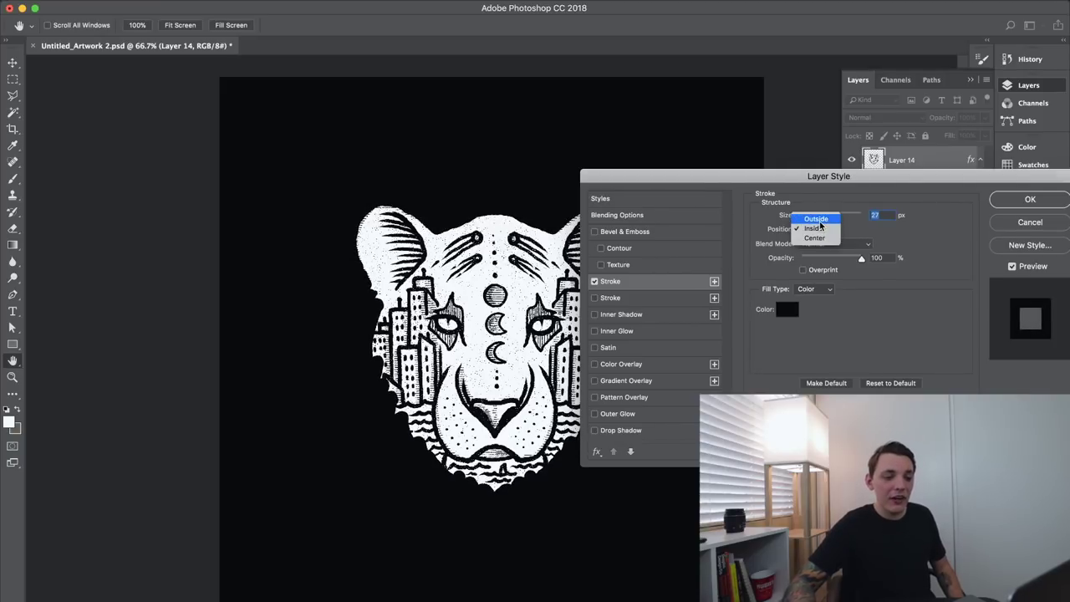
{"action": "left_click", "coordinate": [812, 216]}
{"action": "left_click", "coordinate": [786, 309]}
{"action": "left_click", "coordinate": [737, 351]}
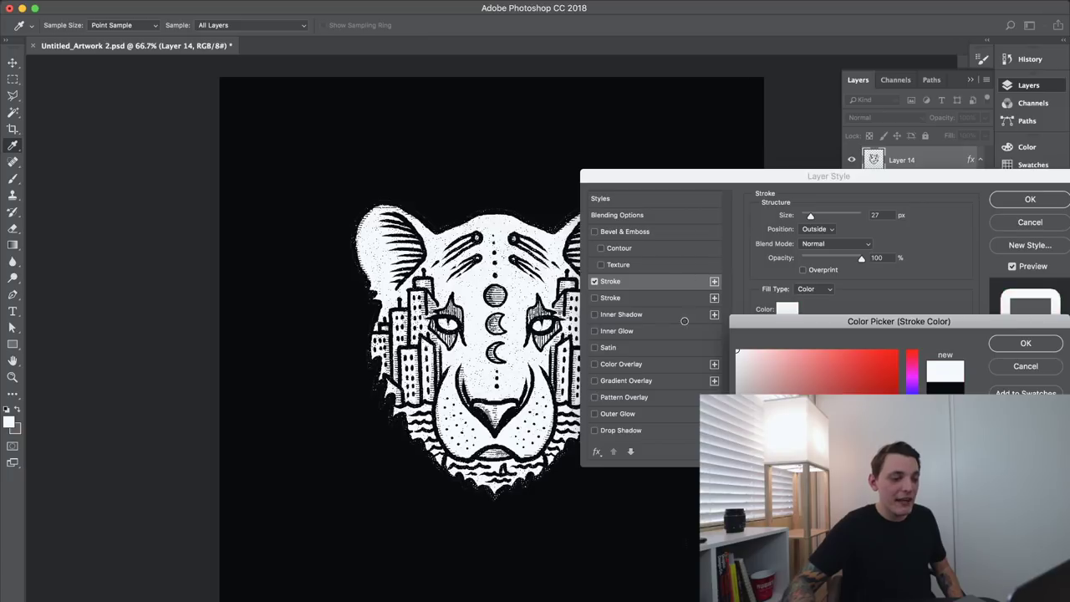
{"action": "left_click", "coordinate": [1022, 343]}
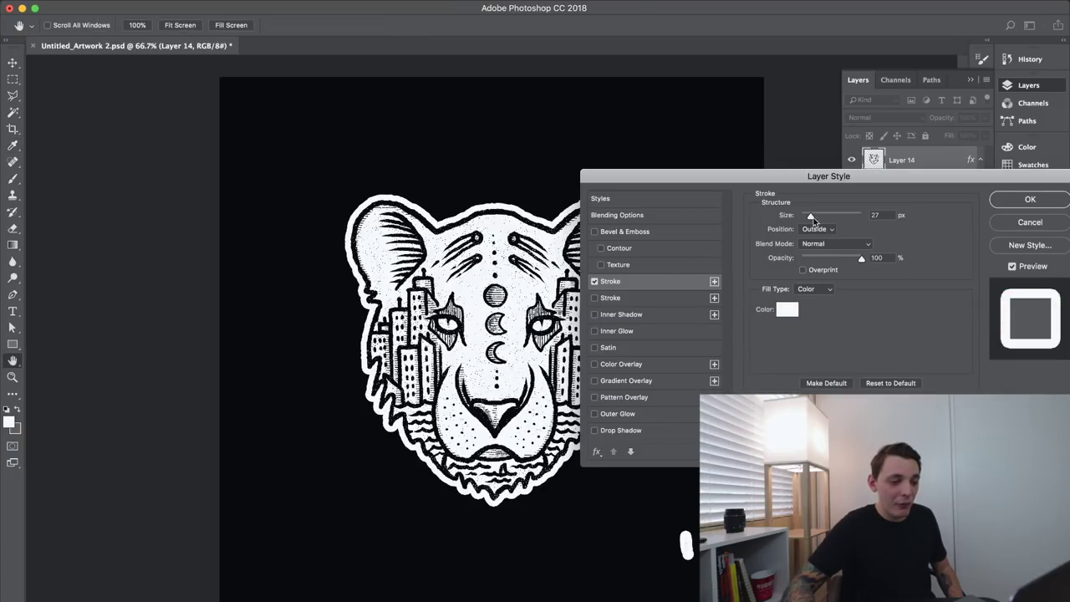
{"action": "left_click_drag", "start_coordinate": [813, 216], "coordinate": [806, 216]}
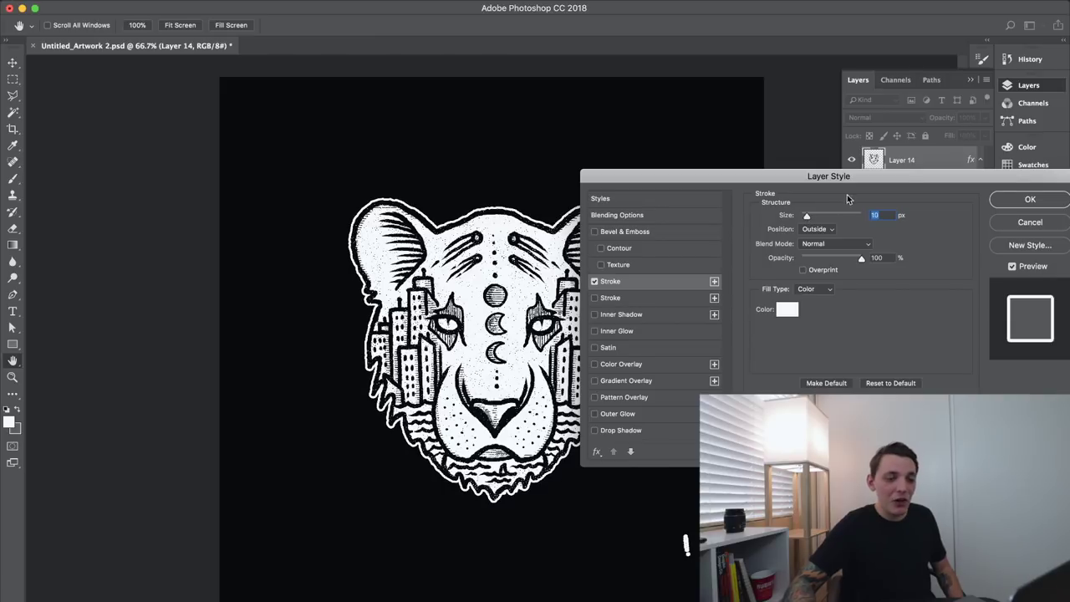
{"action": "left_click", "coordinate": [1027, 201]}
Centre the tiger horizontally and vertically on the canvas.
{"action": "key", "text": "e"}
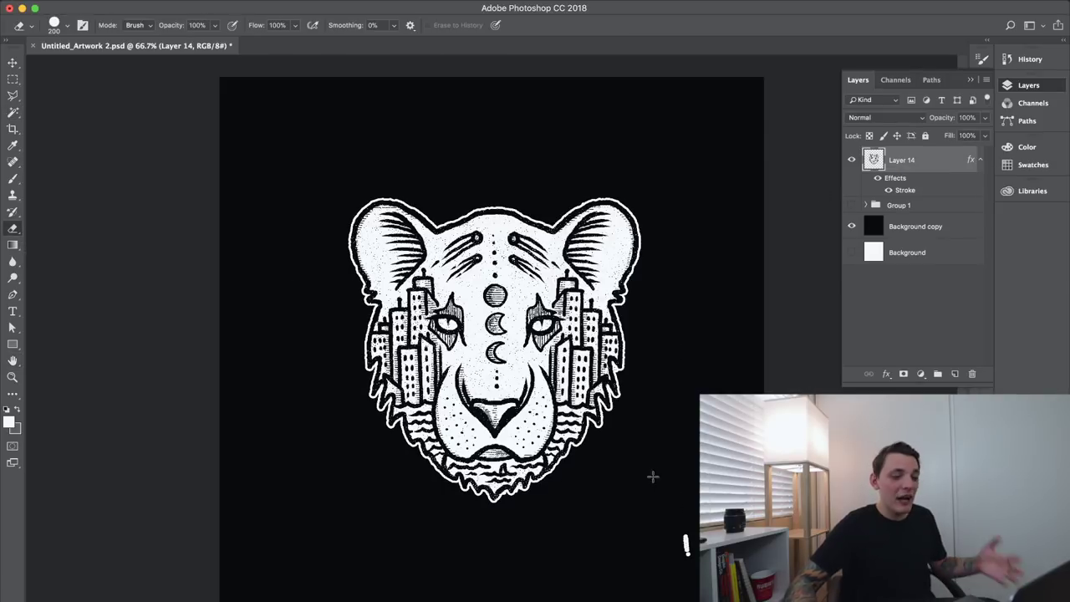
{"action": "key", "text": "v"}
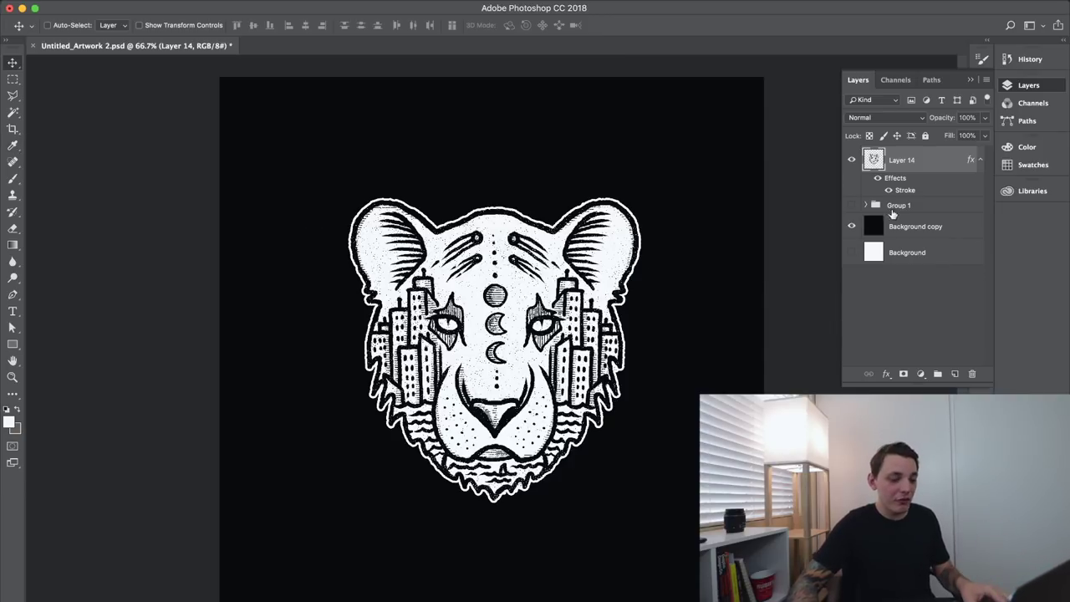
{"action": "key", "text": "super"}
{"action": "key", "text": "super+a"}
{"action": "left_click", "coordinate": [253, 25]}
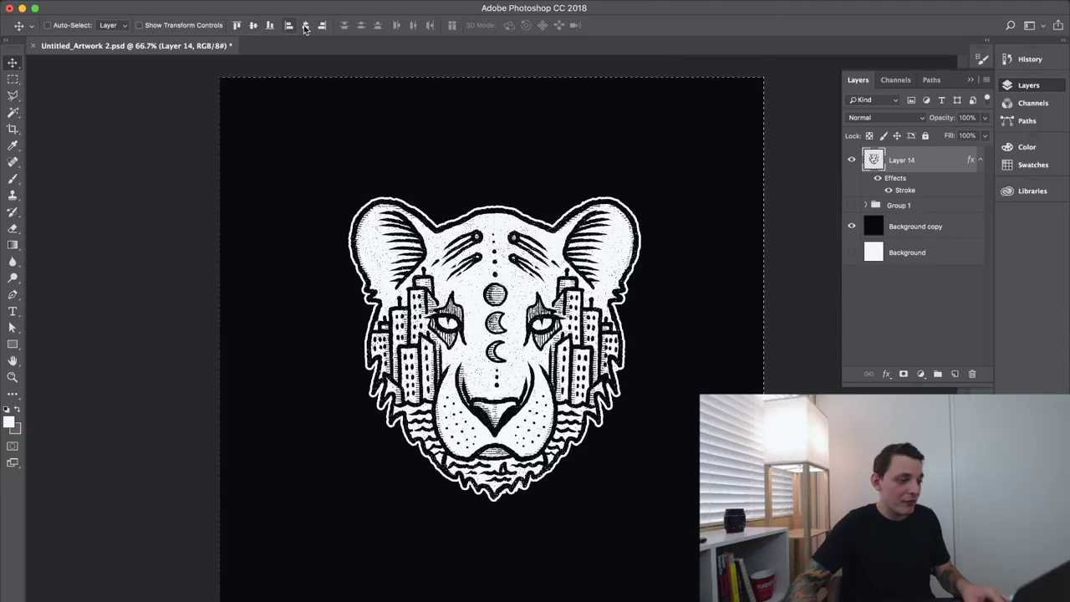
{"action": "left_click", "coordinate": [305, 25]}
{"action": "key", "text": "super+d"}
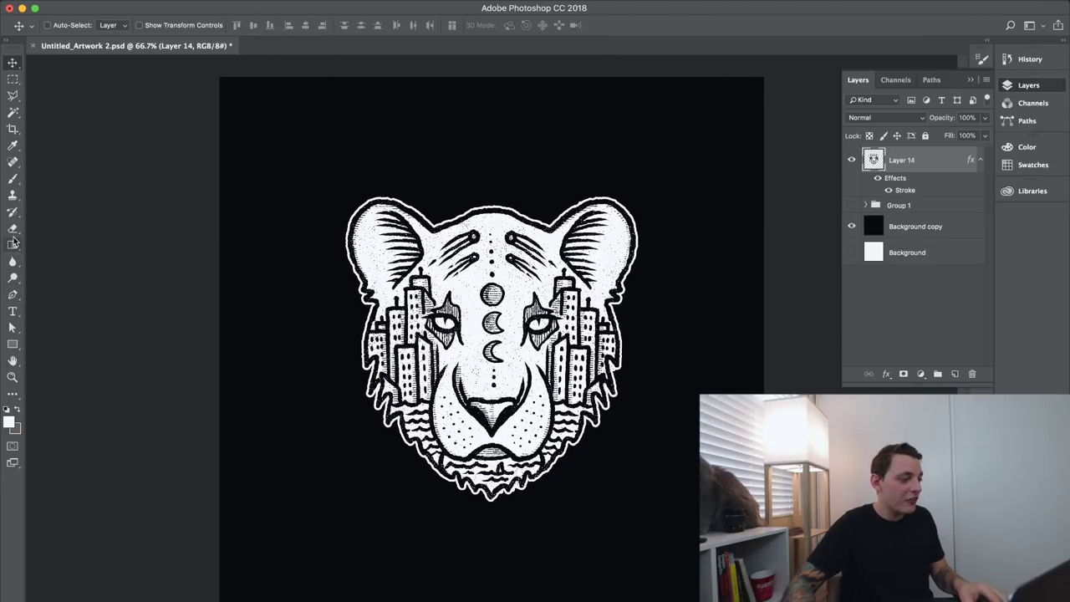
{"action": "left_click", "coordinate": [13, 343]}
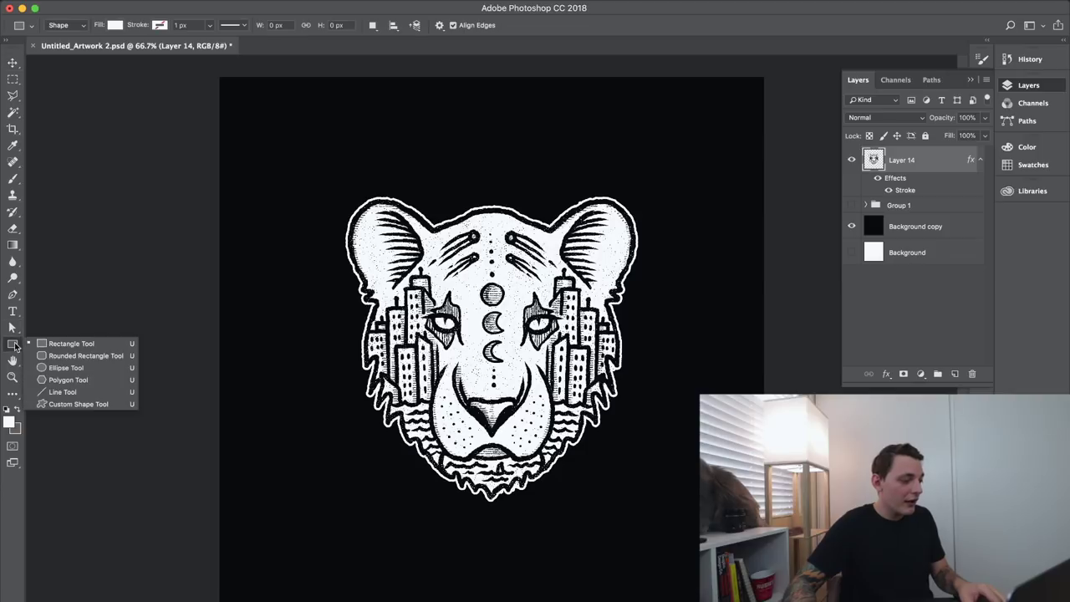
Draw a large ellipse over the tiger head and align it to the canvas centre.
{"action": "left_click", "coordinate": [60, 366]}
{"action": "left_click_drag", "start_coordinate": [340, 164], "coordinate": [683, 440]}
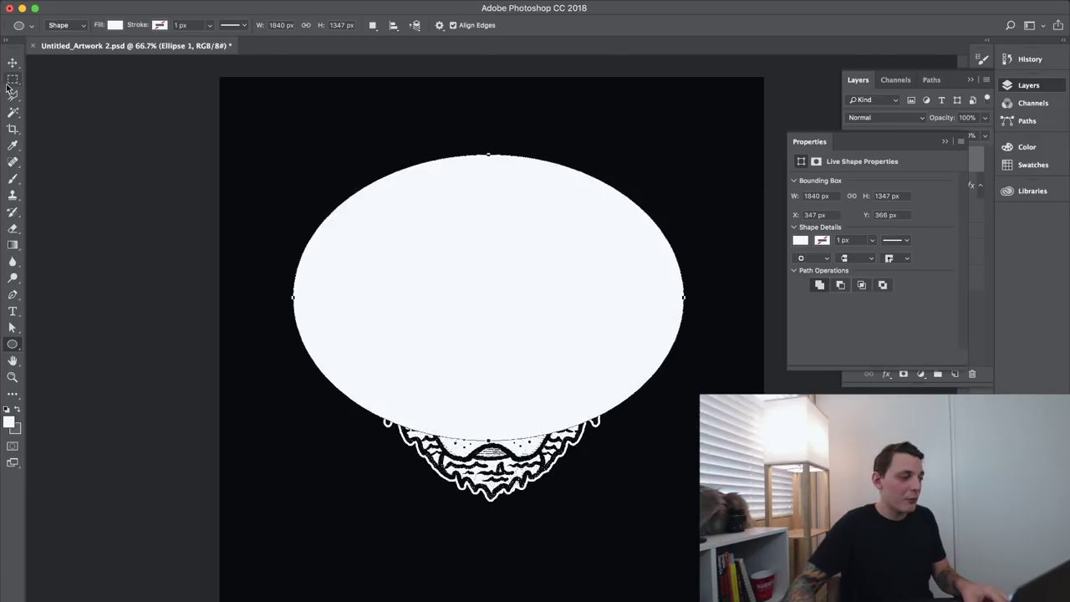
{"action": "key", "text": "v"}
{"action": "key", "text": "ctrl+a"}
{"action": "left_click", "coordinate": [253, 25]}
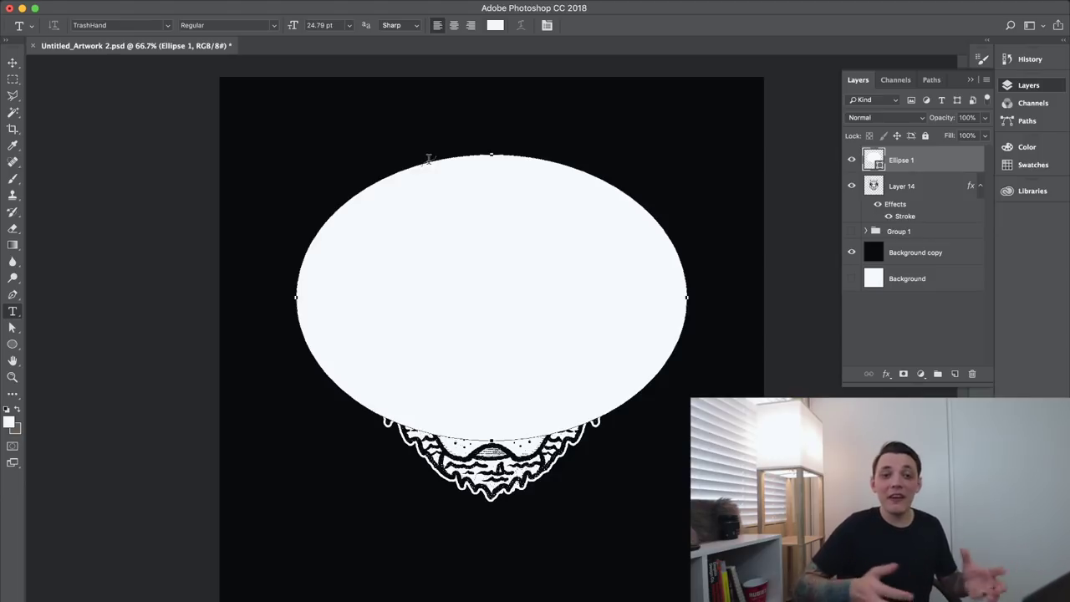
Type 'THE STREETS ARE OURS' in white along the ellipse path, raised with baseline shift.
{"action": "left_click", "coordinate": [428, 159]}
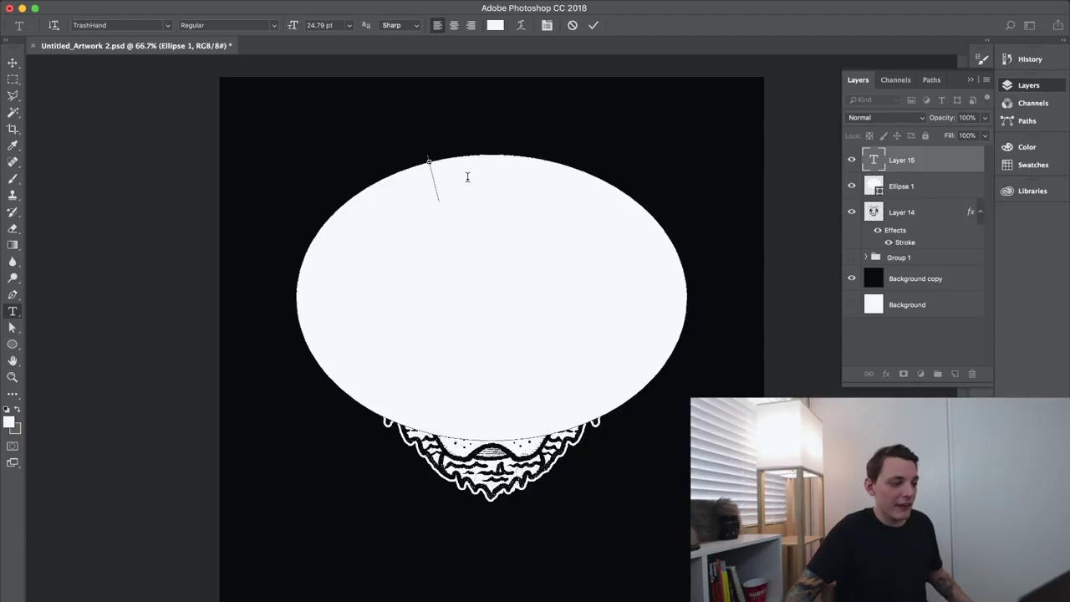
{"action": "type", "text": "THE"}
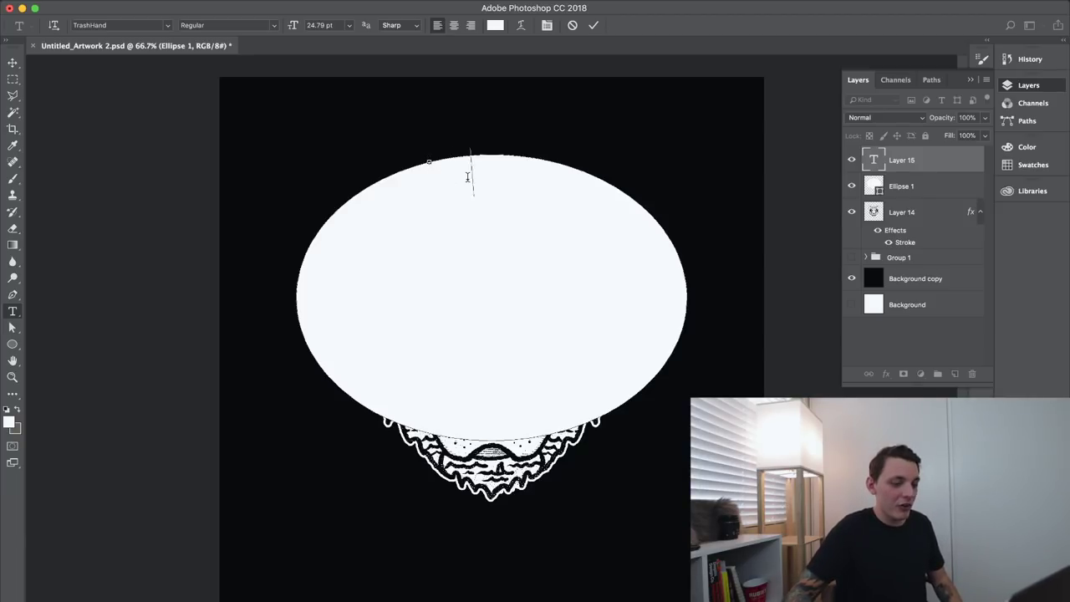
{"action": "double_click", "coordinate": [468, 178]}
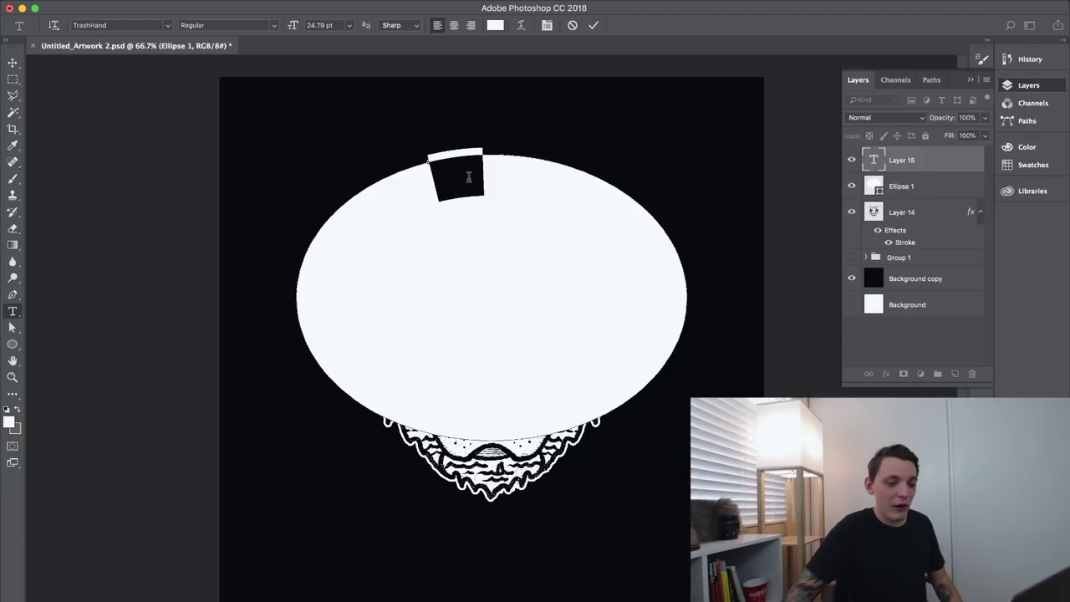
{"action": "left_click", "coordinate": [10, 420]}
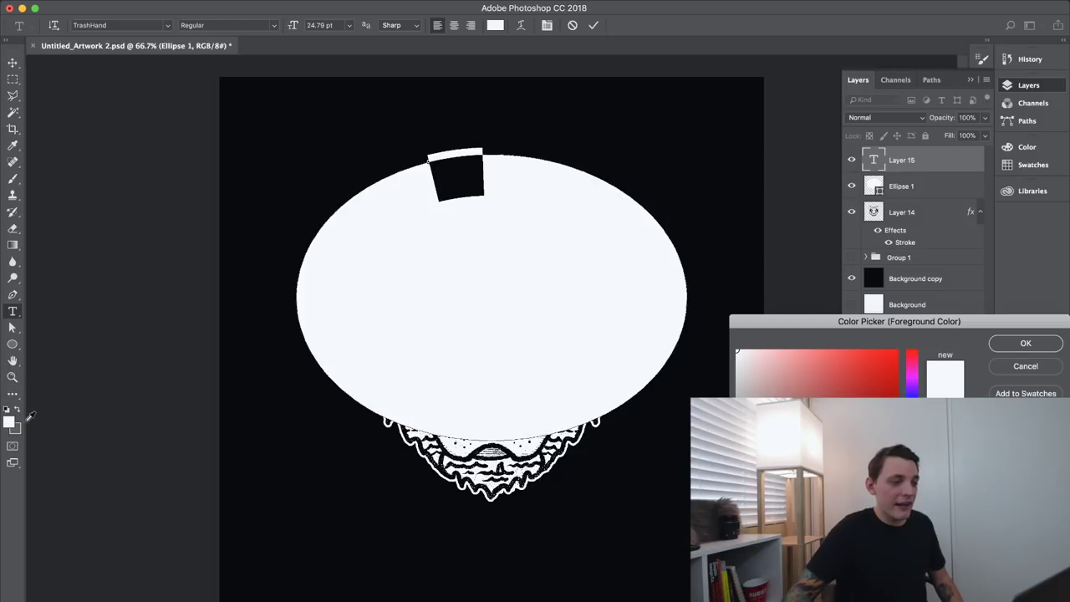
{"action": "left_click", "coordinate": [1009, 342]}
{"action": "left_click", "coordinate": [548, 26]}
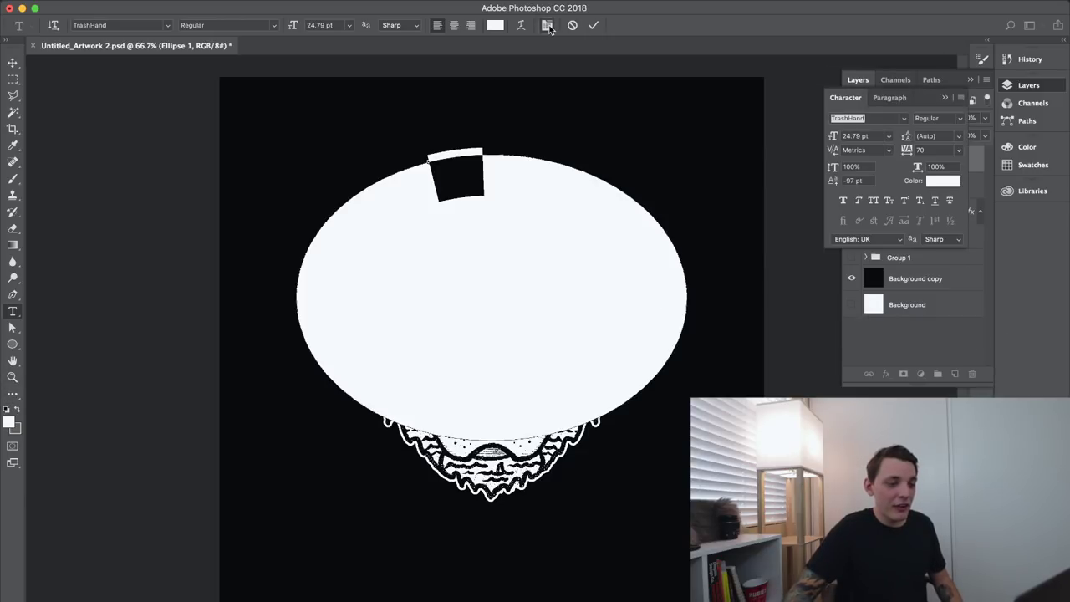
{"action": "left_click_drag", "start_coordinate": [841, 193], "coordinate": [959, 193]}
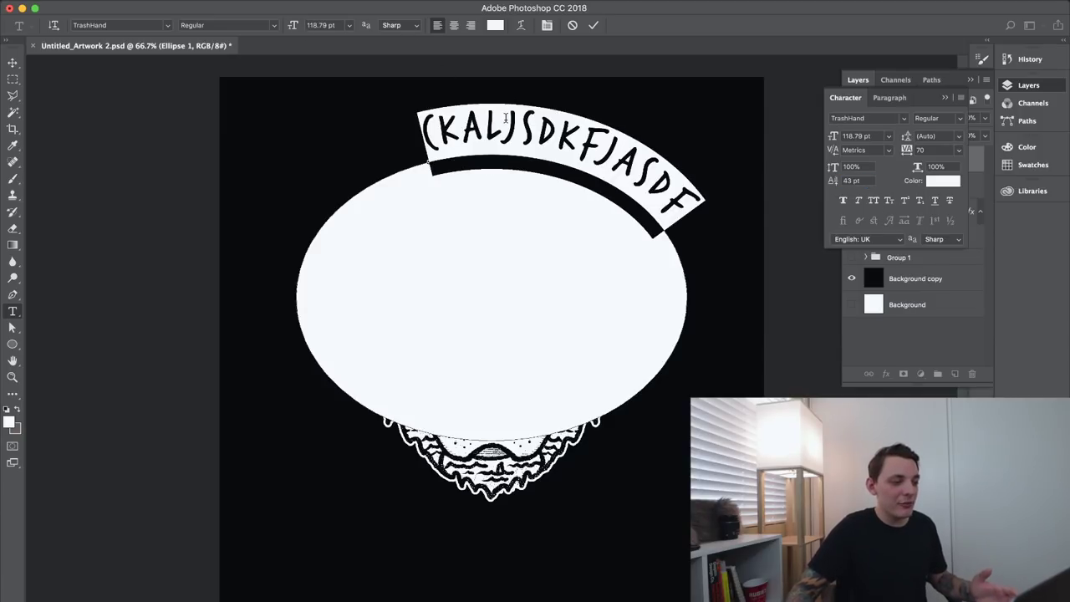
{"action": "type", "text": "THE STREETS ARE OURS"}
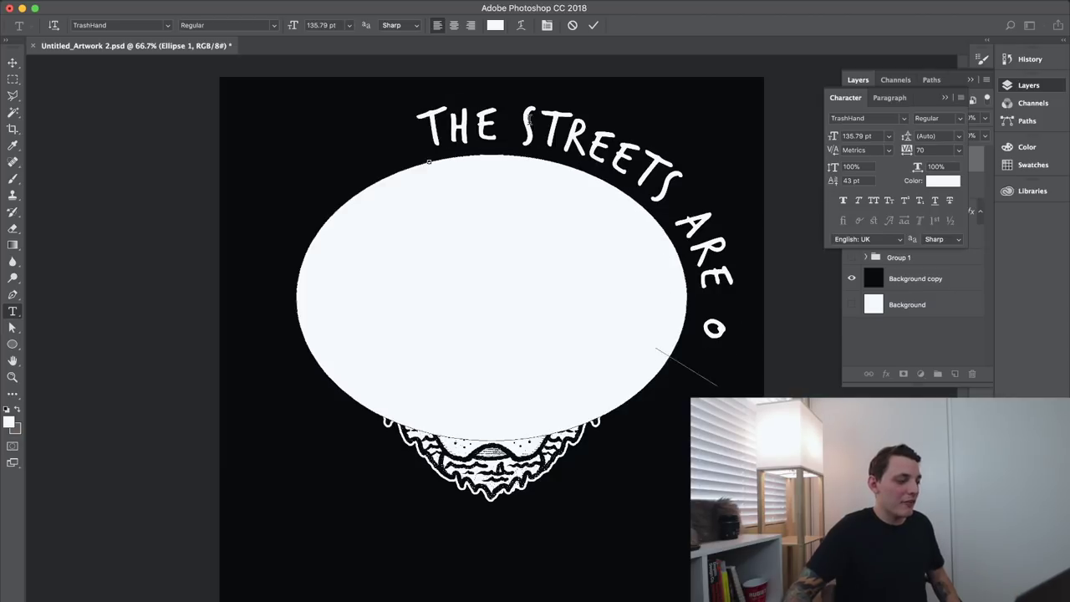
{"action": "triple_click", "coordinate": [507, 123]}
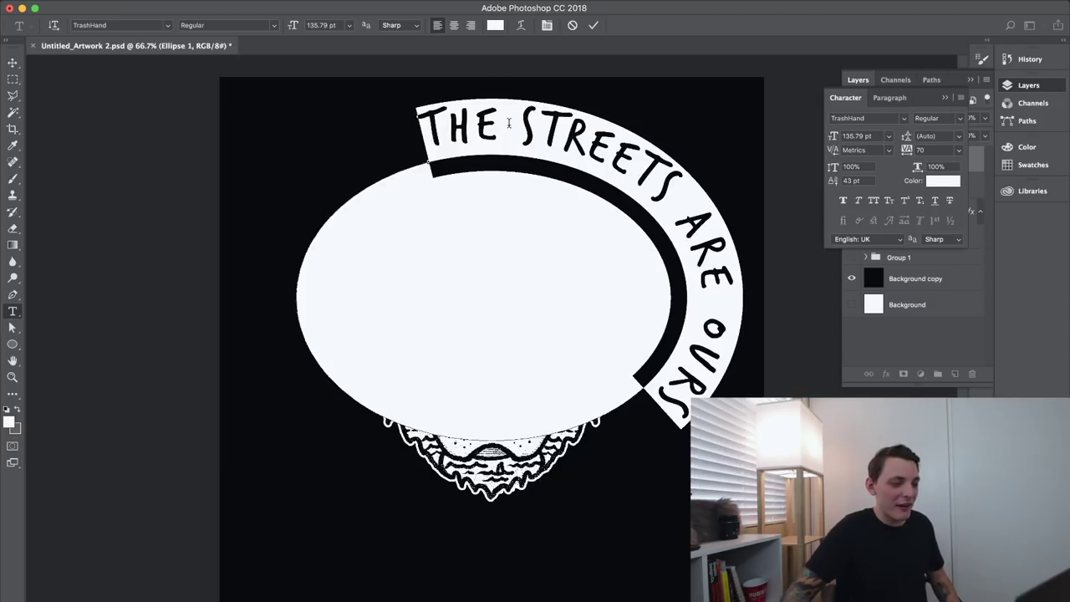
{"action": "left_click", "coordinate": [12, 327]}
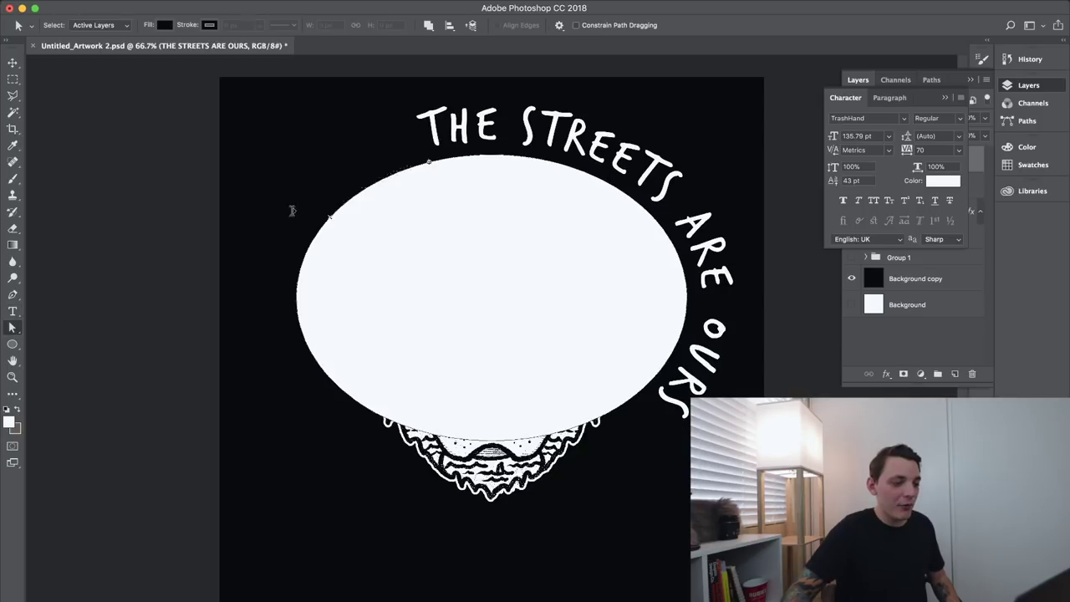
Stretch the slogan's span round both sides of the ellipse and centre it along the arc.
{"action": "left_click_drag", "start_coordinate": [291, 211], "coordinate": [261, 296]}
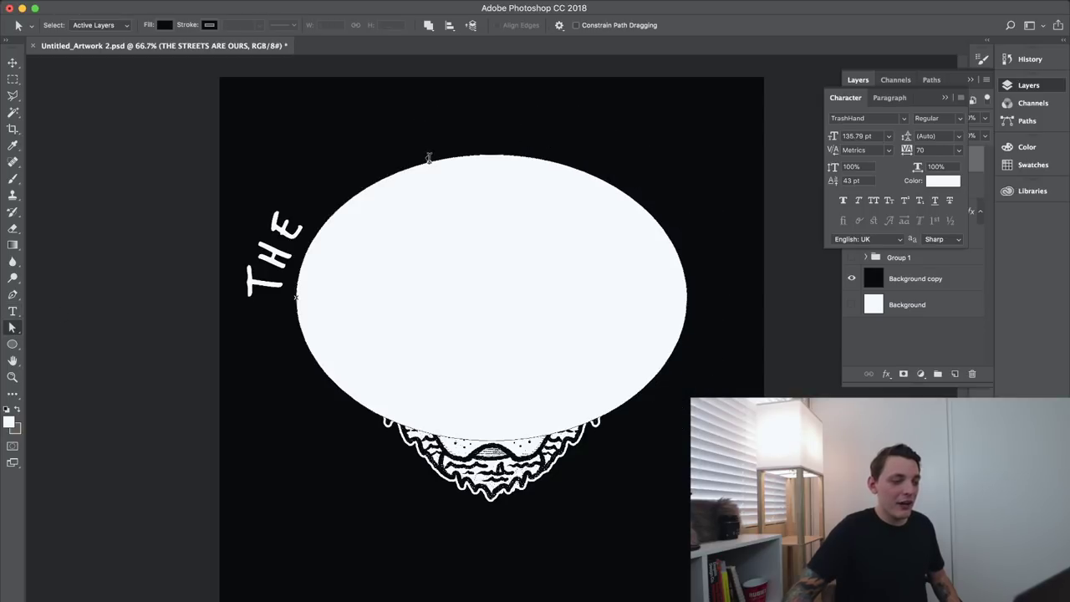
{"action": "left_click_drag", "start_coordinate": [499, 142], "coordinate": [759, 295]}
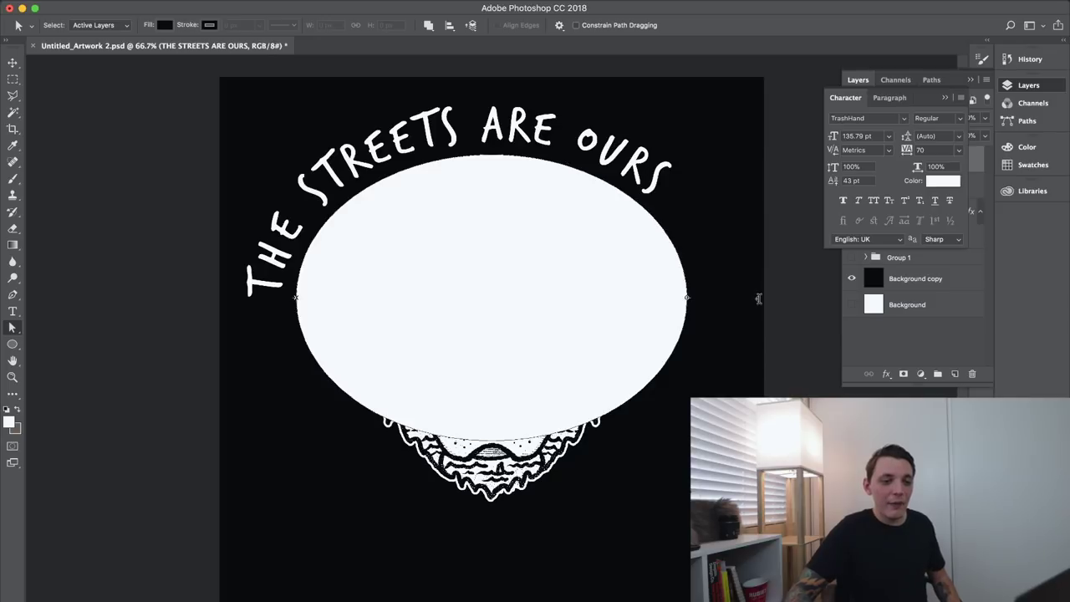
{"action": "left_click", "coordinate": [942, 98]}
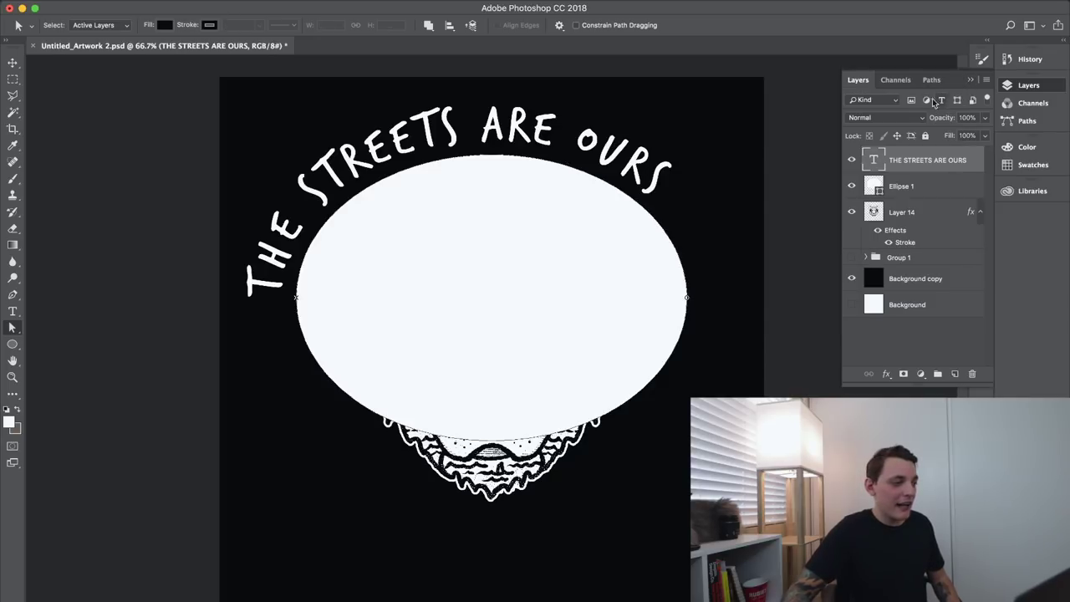
{"action": "double_click", "coordinate": [875, 161]}
{"action": "left_click", "coordinate": [453, 26]}
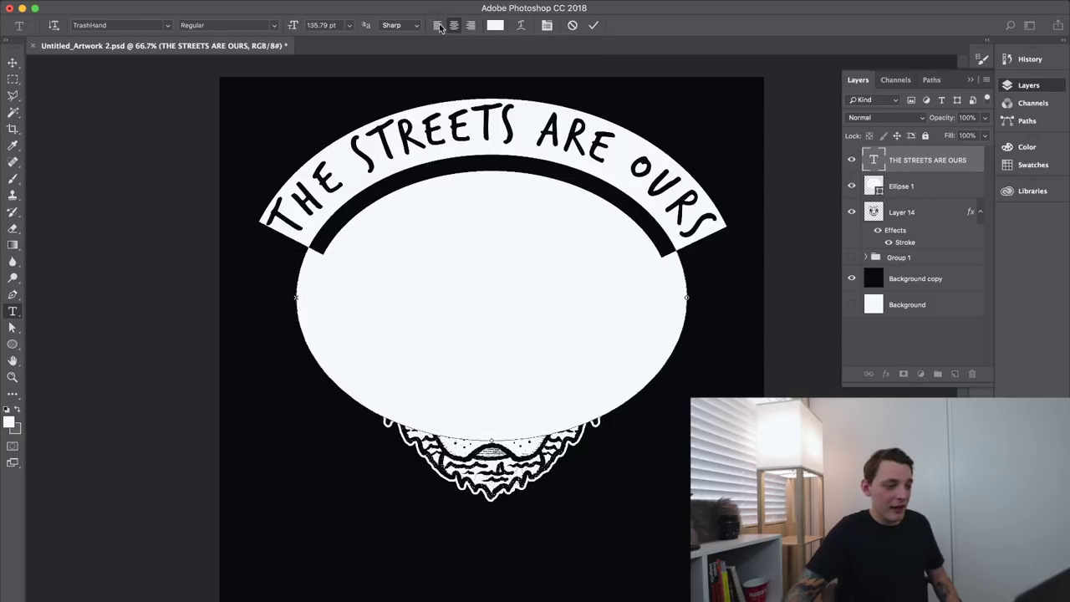
{"action": "left_click", "coordinate": [12, 61]}
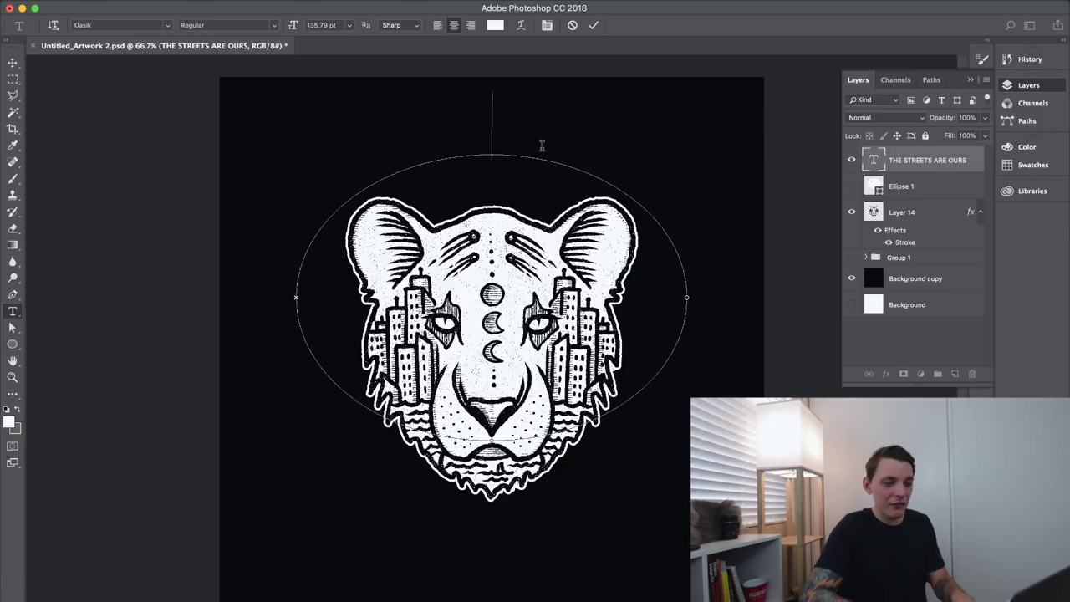
Type LION HEART along the ellipse arc at 156.79 pt and commit it.
{"action": "type", "text": "LION IN"}
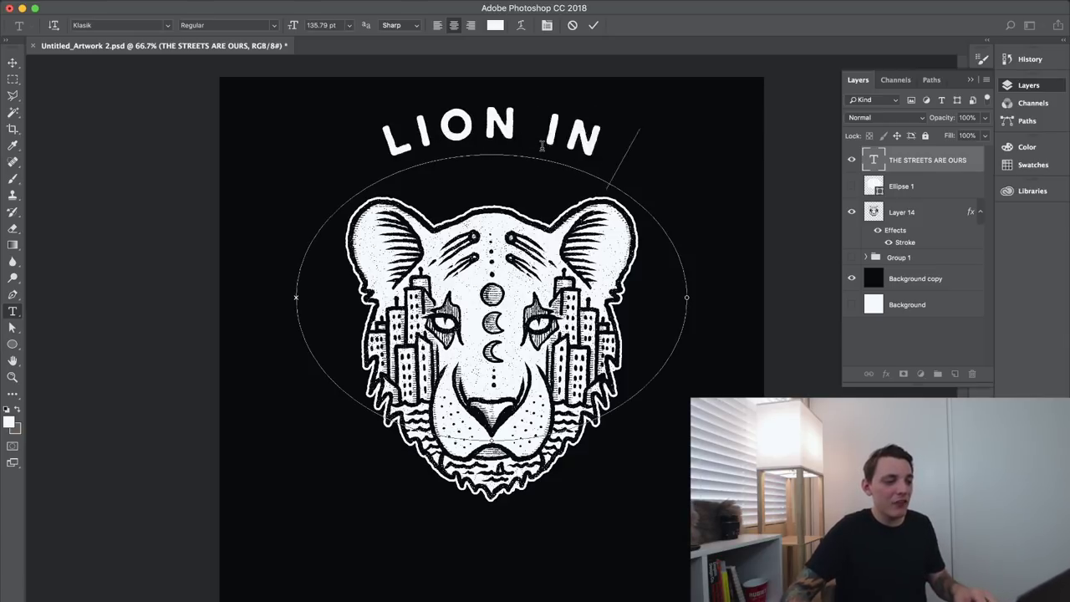
{"action": "type", "text": " THE C"}
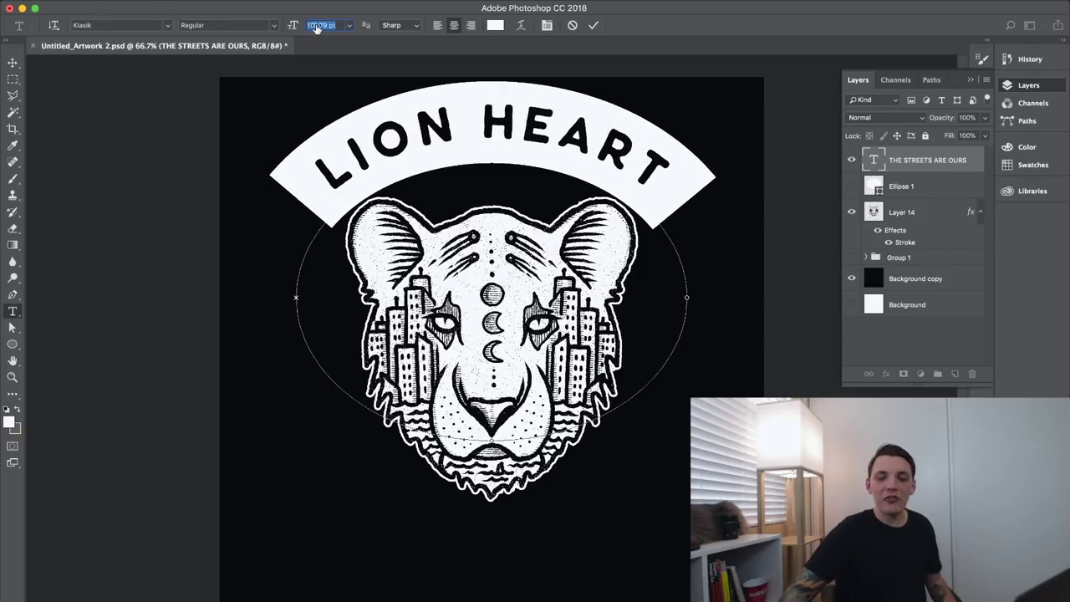
{"action": "left_click", "coordinate": [412, 108]}
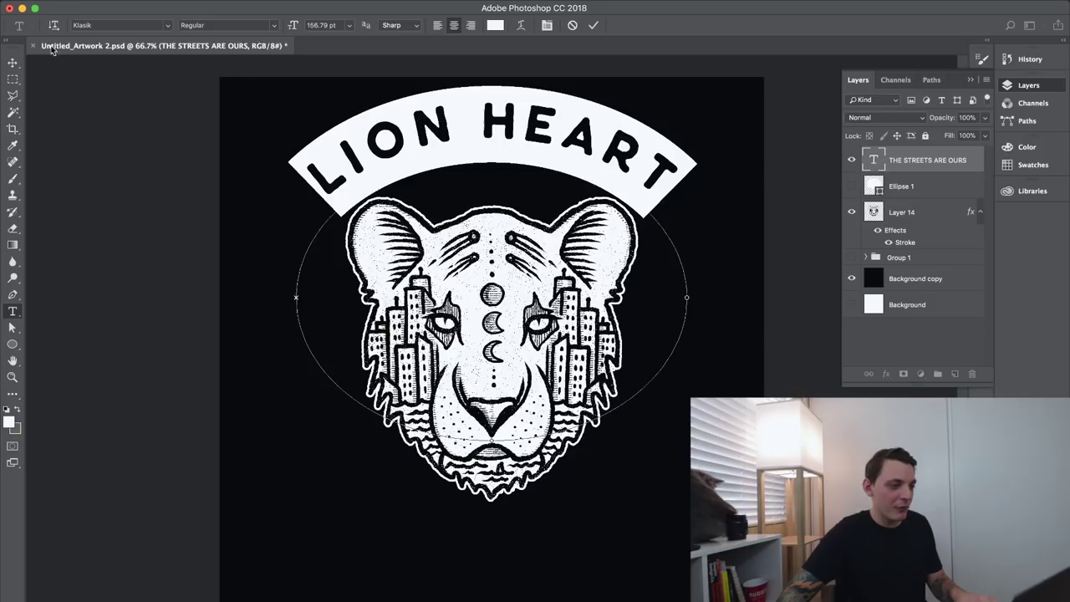
{"action": "left_click", "coordinate": [12, 62]}
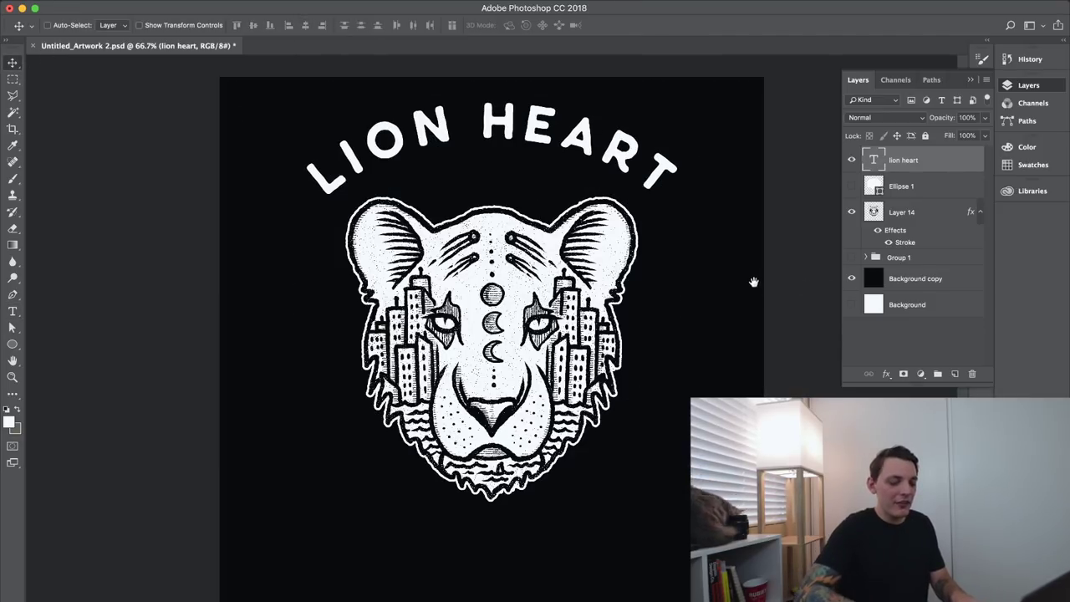
Paste a copy as the CLOTHING layer, move it under LION HEART and scale it down.
{"action": "key", "text": "ctrl+v"}
{"action": "left_click_drag", "start_coordinate": [242, 352], "coordinate": [468, 181]}
{"action": "key", "text": "ctrl+t"}
{"action": "left_click_drag", "start_coordinate": [623, 217], "coordinate": [587, 194]}
{"action": "key", "text": "Return"}
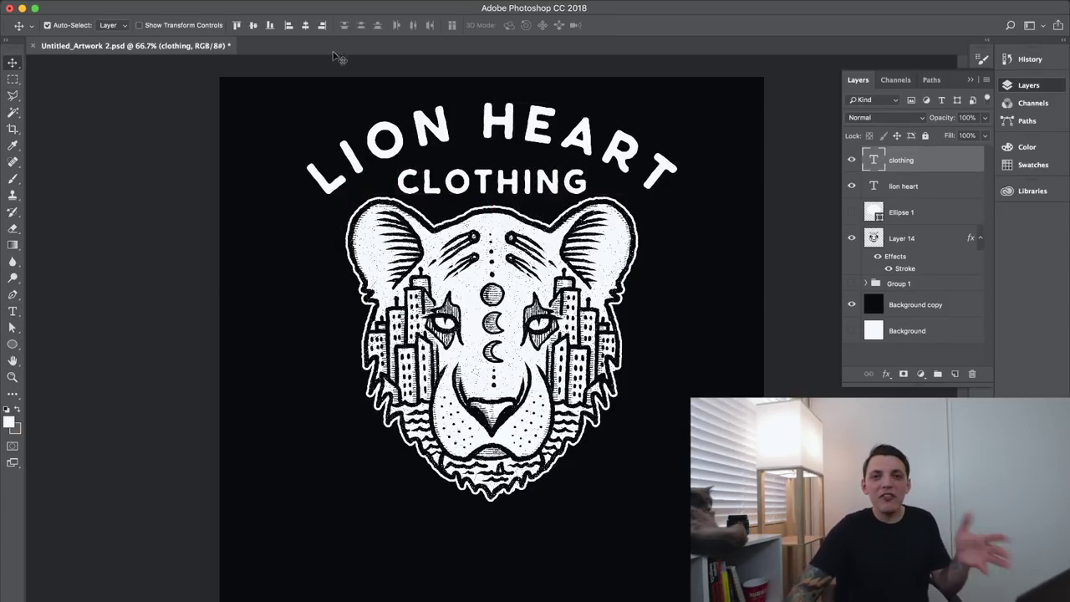
{"action": "left_click_drag", "start_coordinate": [460, 132], "coordinate": [458, 125]}
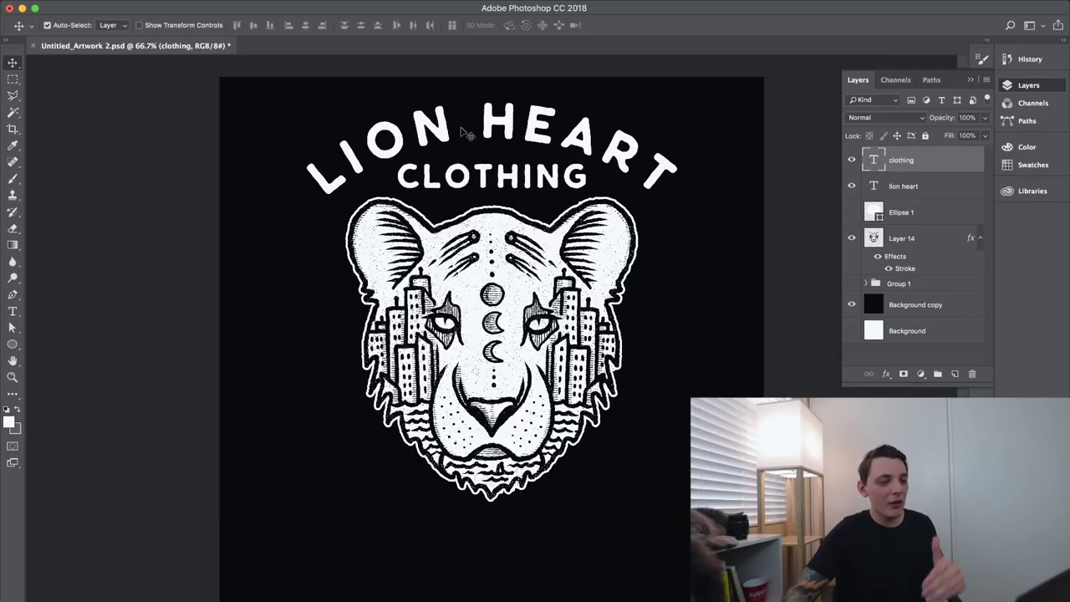
Align the CLOTHING text to the horizontal centre of the canvas.
{"action": "key", "text": "super+a"}
{"action": "left_click", "coordinate": [304, 25]}
{"action": "key", "text": "super+d"}
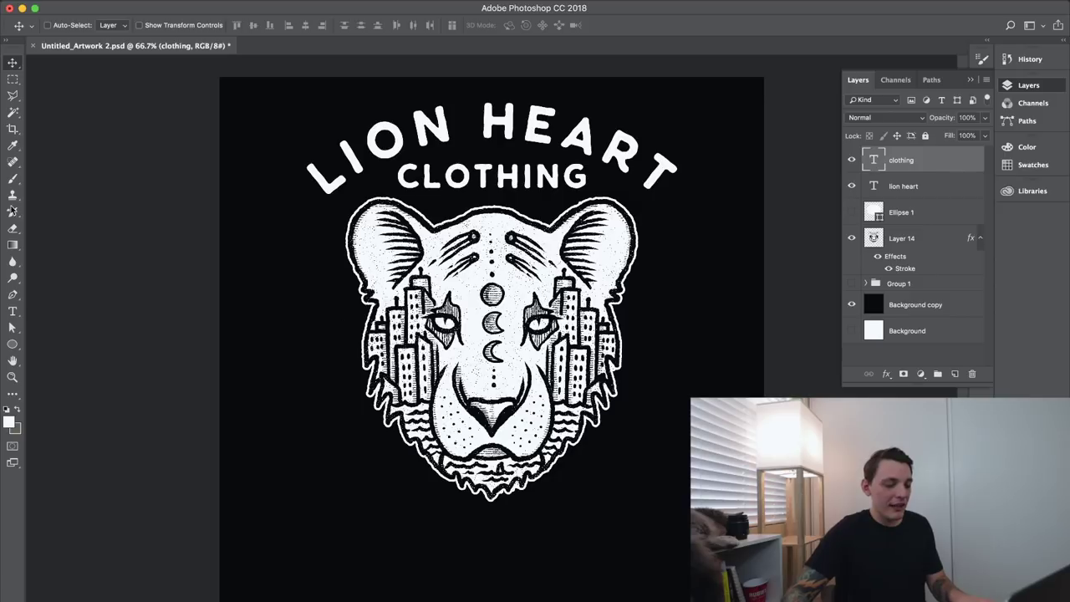
{"action": "left_click", "coordinate": [13, 344]}
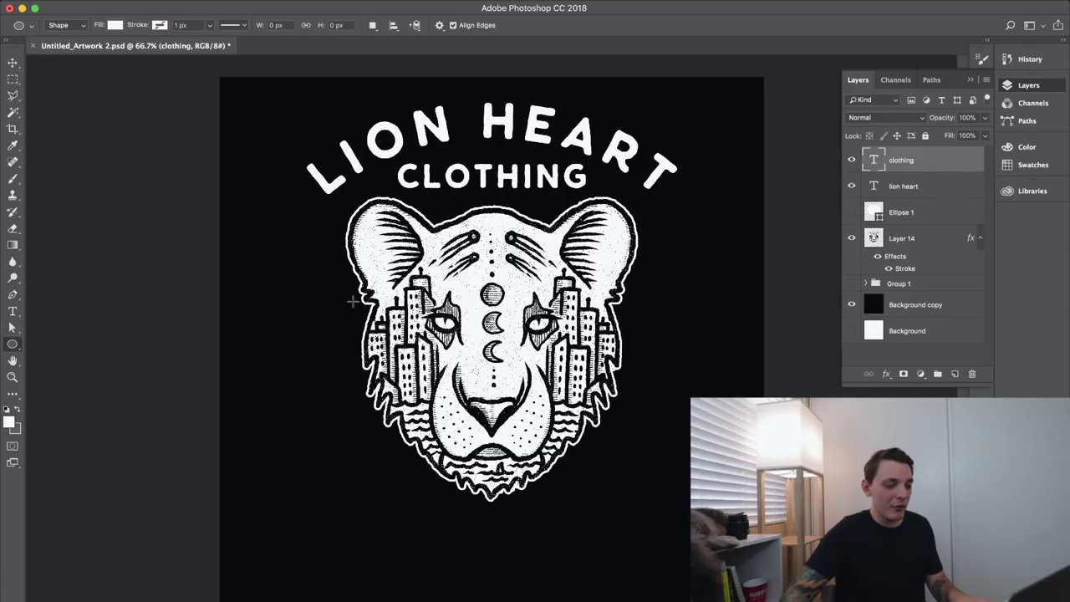
Draw a tall second ellipse over the lion head and centre it on the canvas.
{"action": "left_click_drag", "start_coordinate": [352, 301], "coordinate": [630, 506]}
{"action": "key", "text": "v"}
{"action": "key", "text": "ctrl+a"}
{"action": "left_click", "coordinate": [305, 26]}
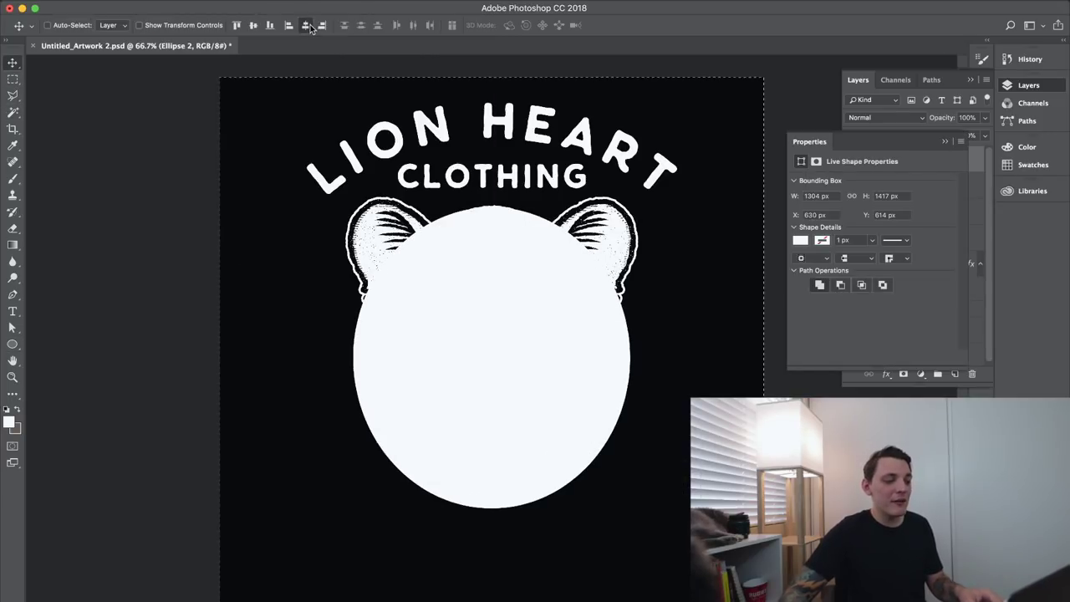
{"action": "key", "text": "ctrl+d"}
Type 'the streets are yours' along the new ellipse's edge and slide it into place.
{"action": "key", "text": "t"}
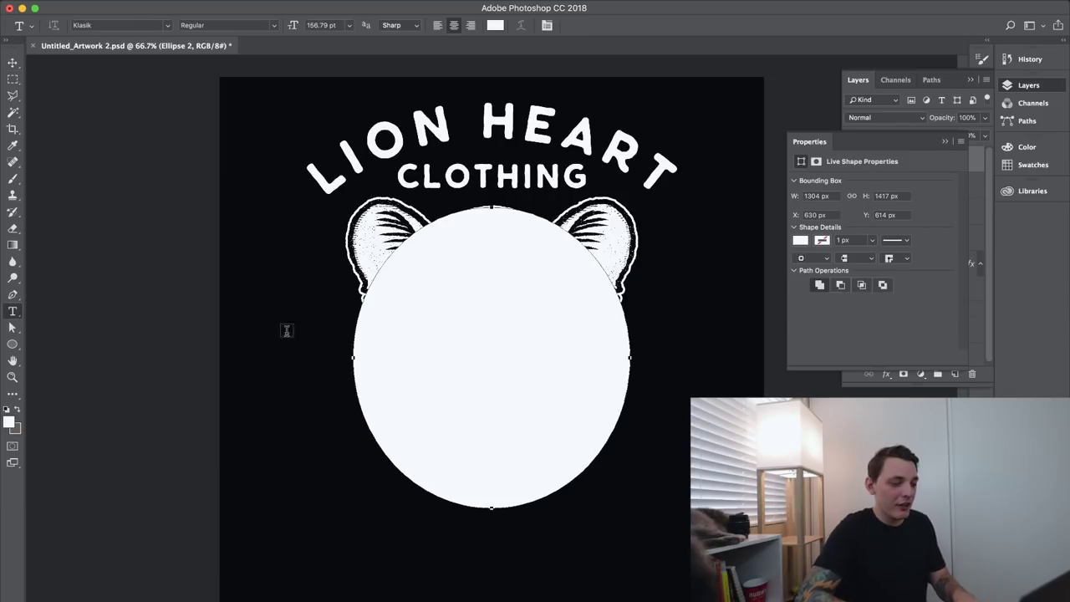
{"action": "left_click", "coordinate": [357, 393]}
{"action": "type", "text": "the streets are yours"}
{"action": "key", "text": "ctrl+Return"}
{"action": "key", "text": "a"}
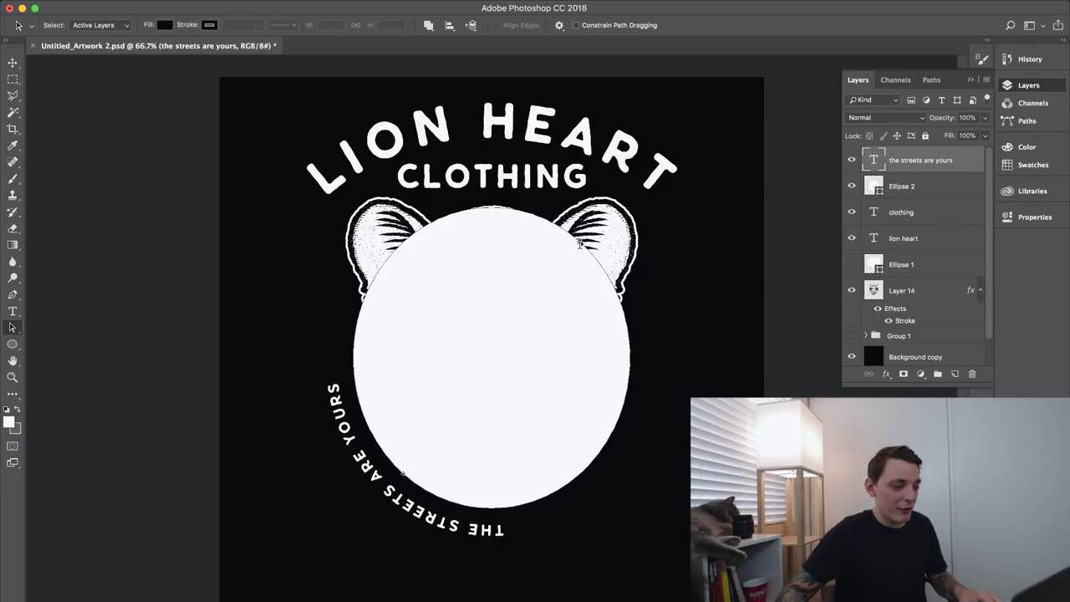
{"action": "left_click_drag", "start_coordinate": [403, 472], "coordinate": [357, 395]}
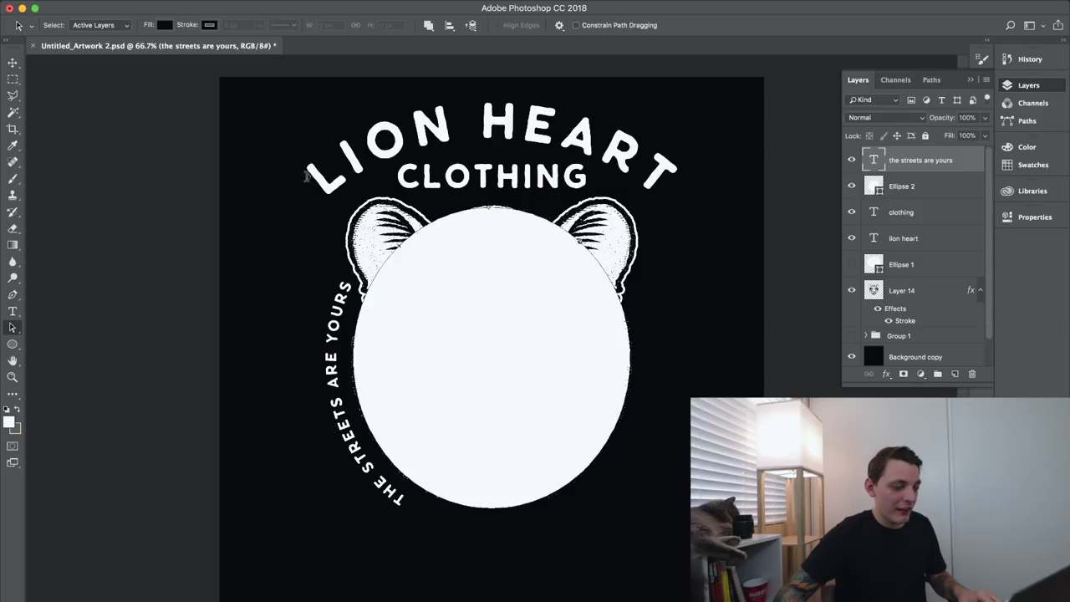
{"action": "left_click_drag", "start_coordinate": [226, 351], "coordinate": [136, 401]}
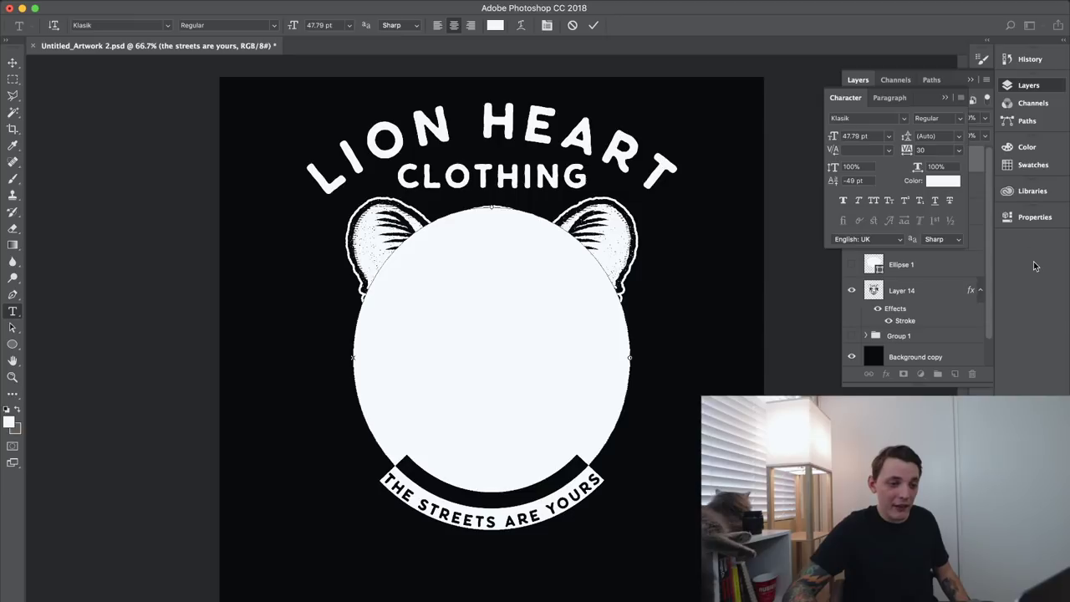
Hide the Ellipse 2 layer to reveal the lion artwork.
{"action": "left_click", "coordinate": [945, 99]}
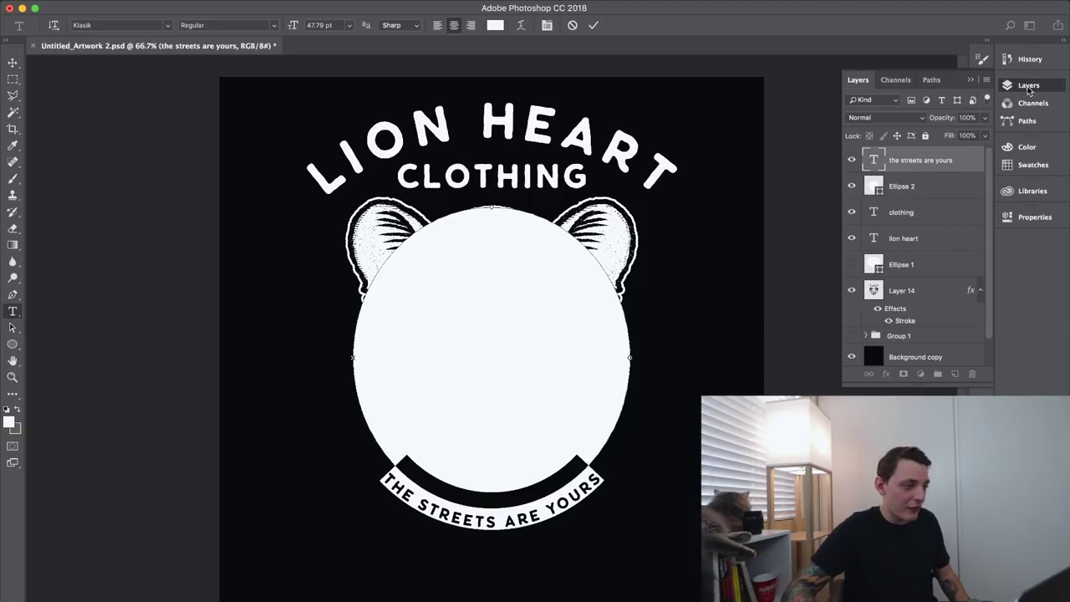
{"action": "left_click", "coordinate": [1028, 87]}
{"action": "left_click", "coordinate": [1028, 86]}
{"action": "left_click", "coordinate": [852, 186]}
{"action": "key", "text": "a"}
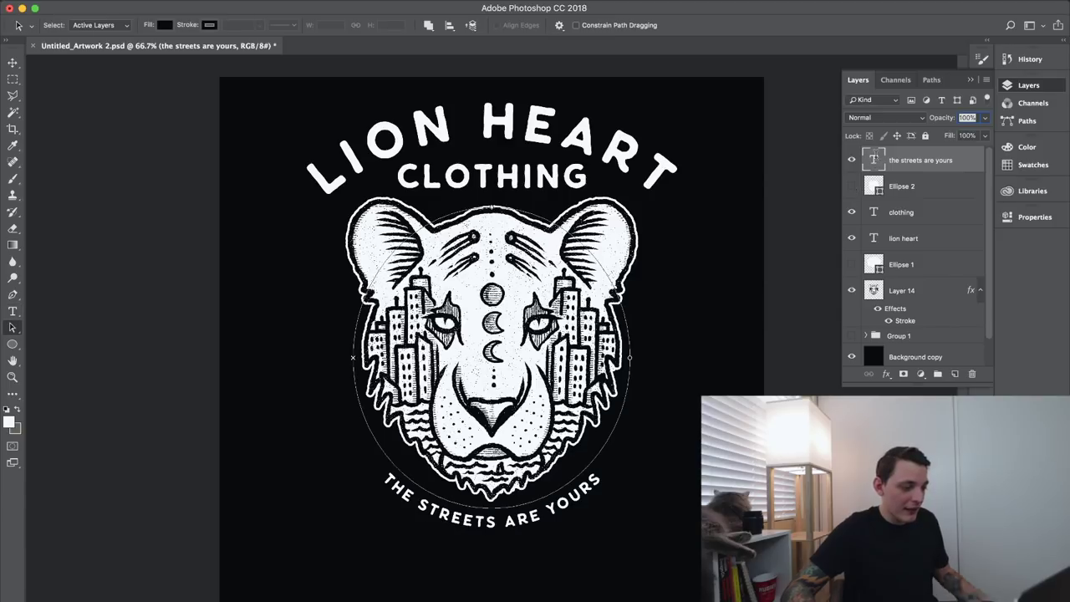
Resize the curved slogan to 66.79 pt, widen its tracking, and shift its baseline to -58 pt.
{"action": "double_click", "coordinate": [873, 159]}
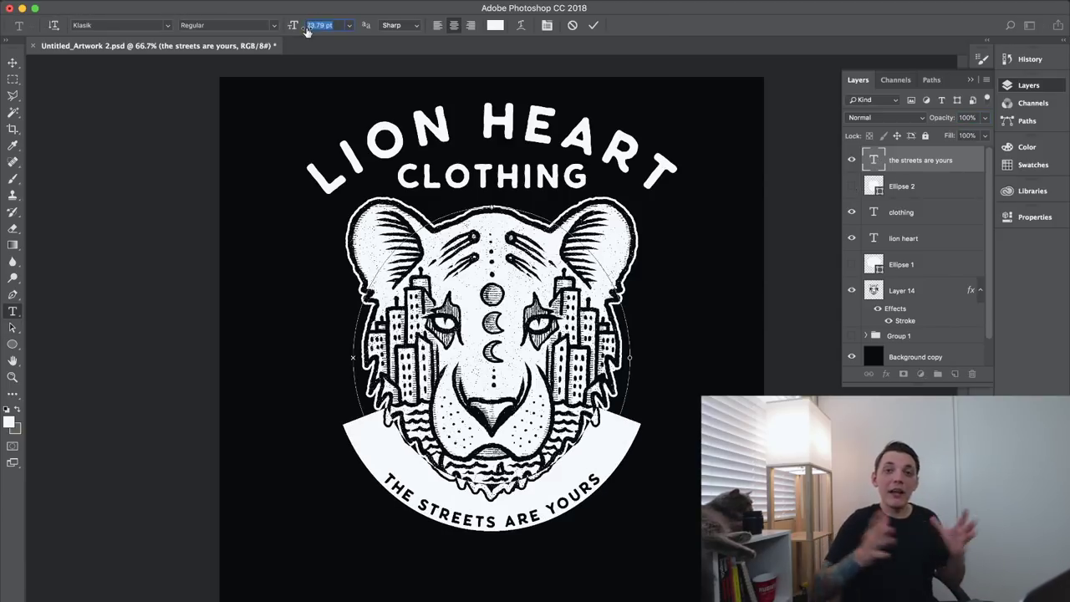
{"action": "key", "text": "Return"}
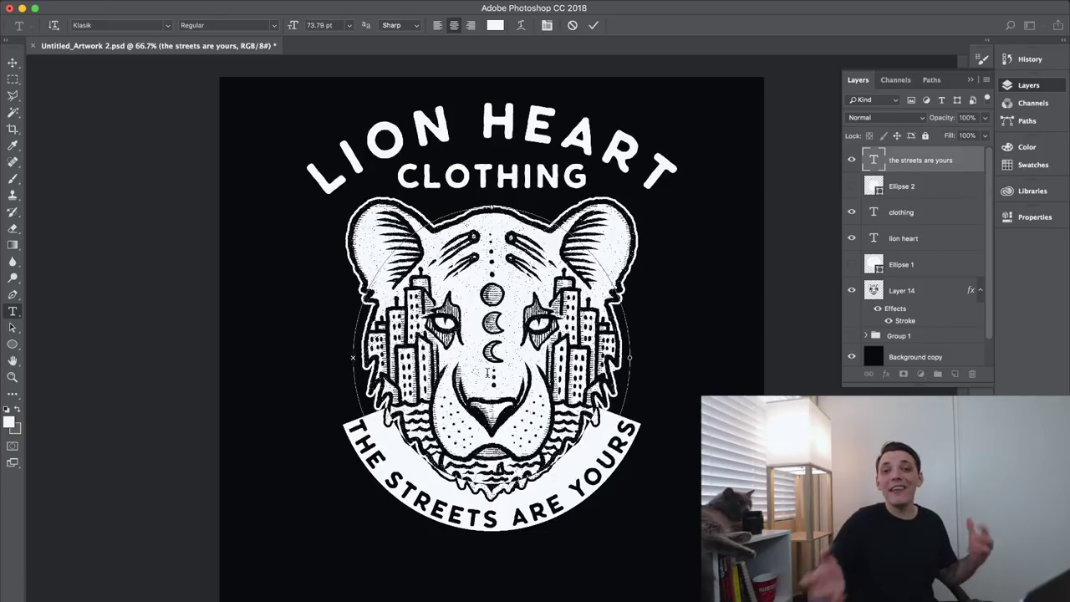
{"action": "key", "text": "alt+Right"}
{"action": "key", "text": "alt+Right"}
{"action": "key", "text": "alt+Right"}
{"action": "key", "text": "alt+Right"}
{"action": "key", "text": "alt+Right"}
{"action": "key", "text": "alt+Right"}
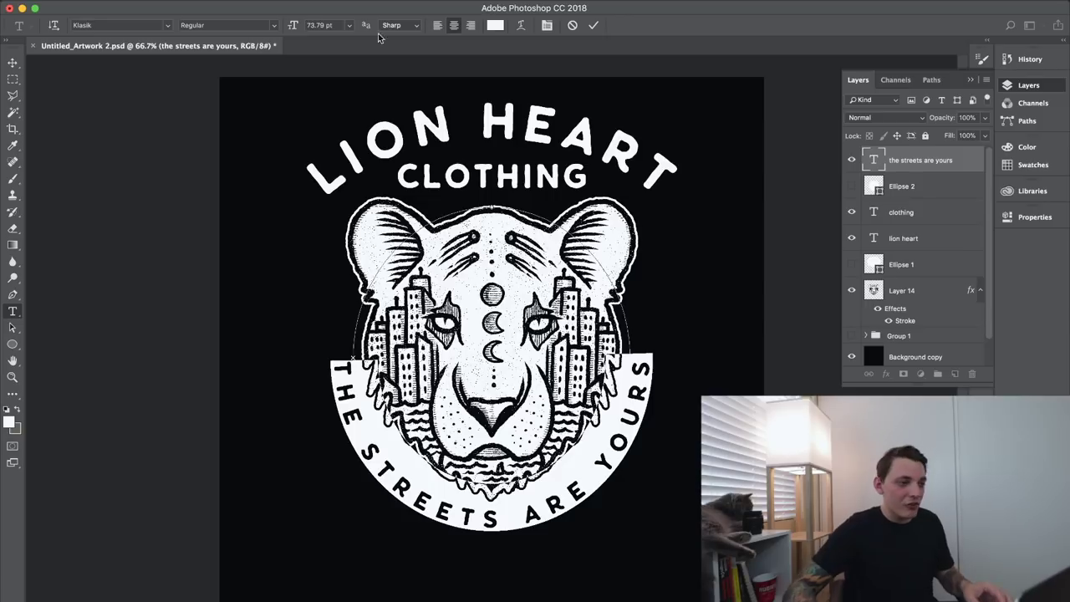
{"action": "left_click_drag", "start_coordinate": [295, 26], "coordinate": [290, 27]}
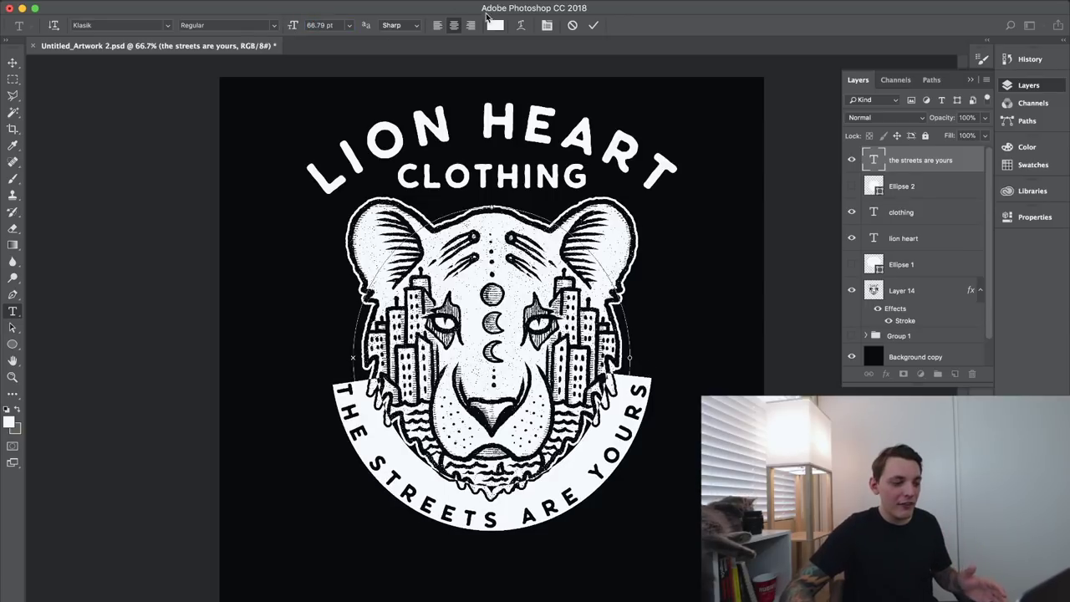
{"action": "left_click", "coordinate": [547, 26]}
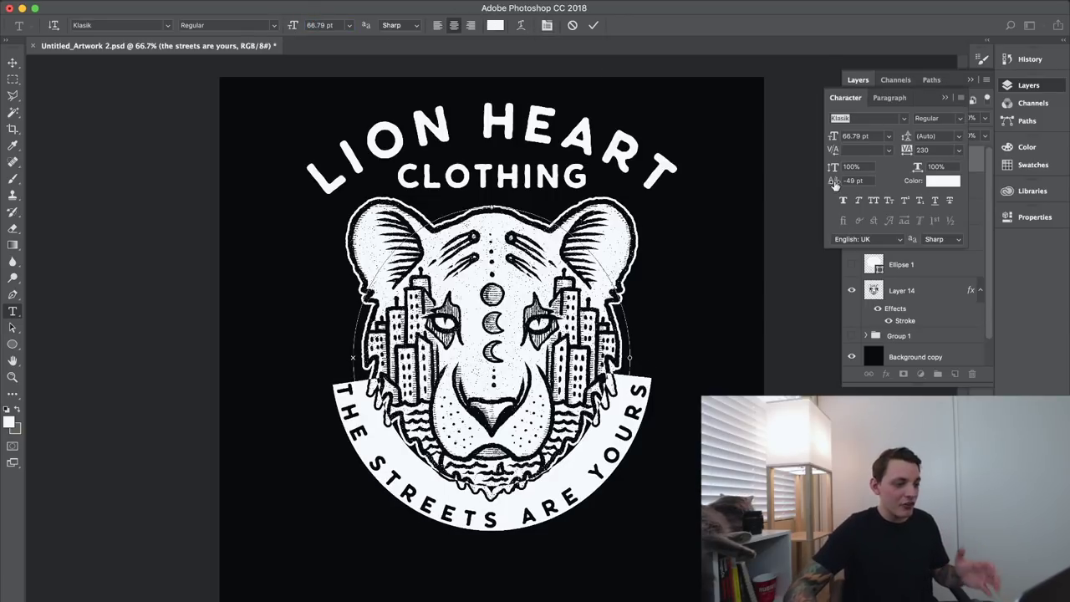
{"action": "left_click_drag", "start_coordinate": [834, 183], "coordinate": [826, 185]}
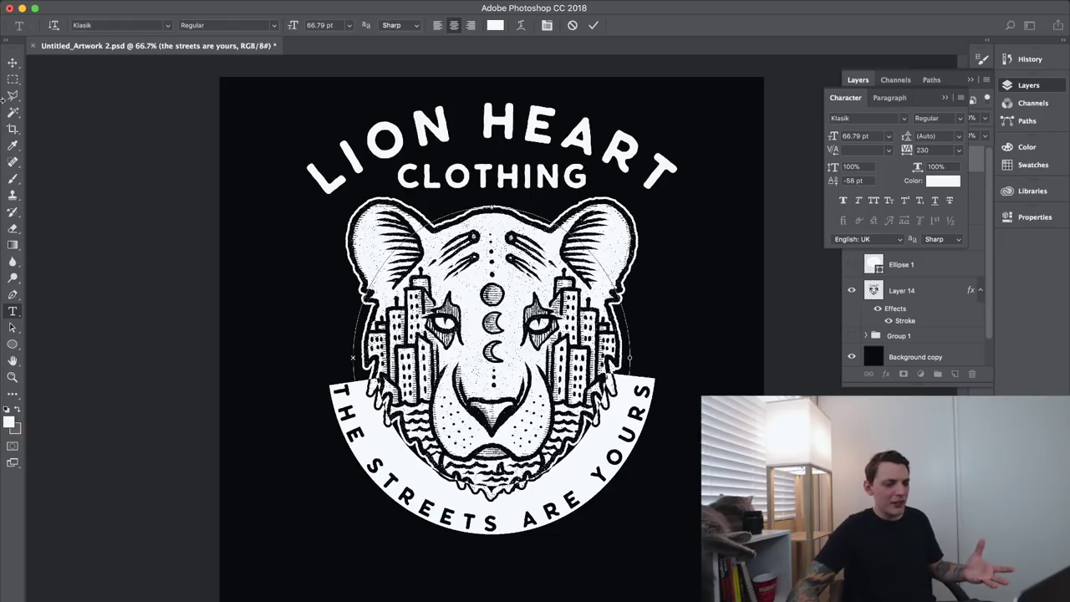
{"action": "left_click", "coordinate": [15, 63]}
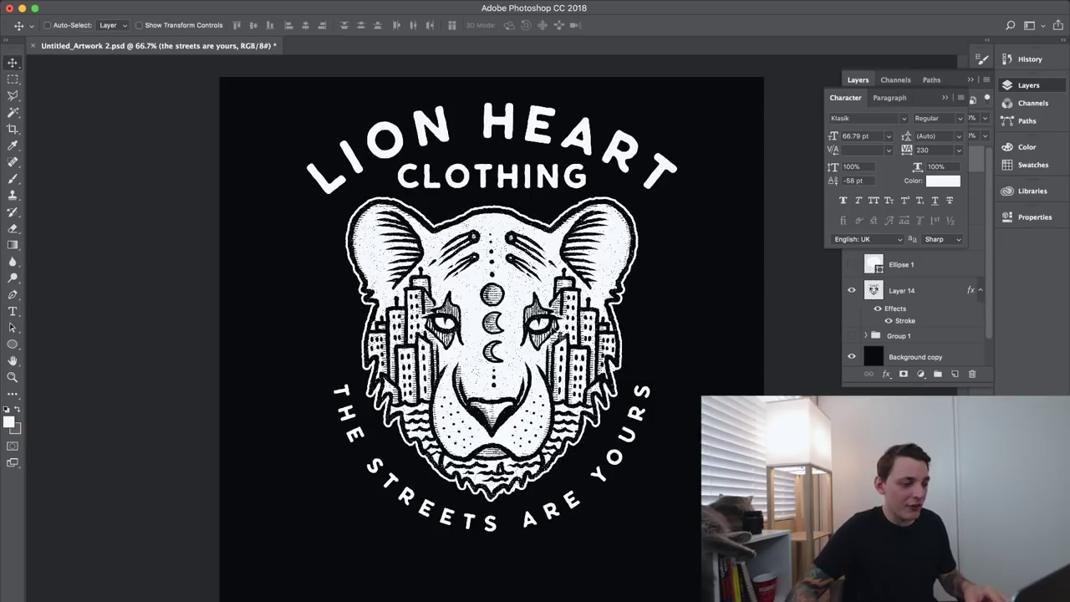
{"action": "key", "text": "t"}
{"action": "left_click", "coordinate": [280, 311]}
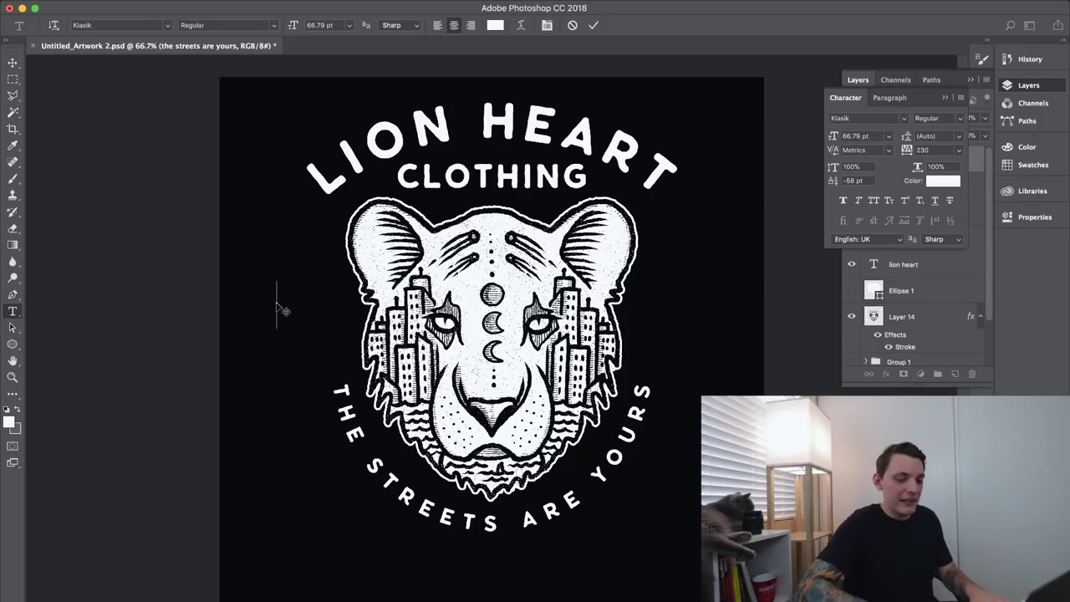
Type 19 left of the lion and scale it up to about 117.83 pt.
{"action": "type", "text": "91"}
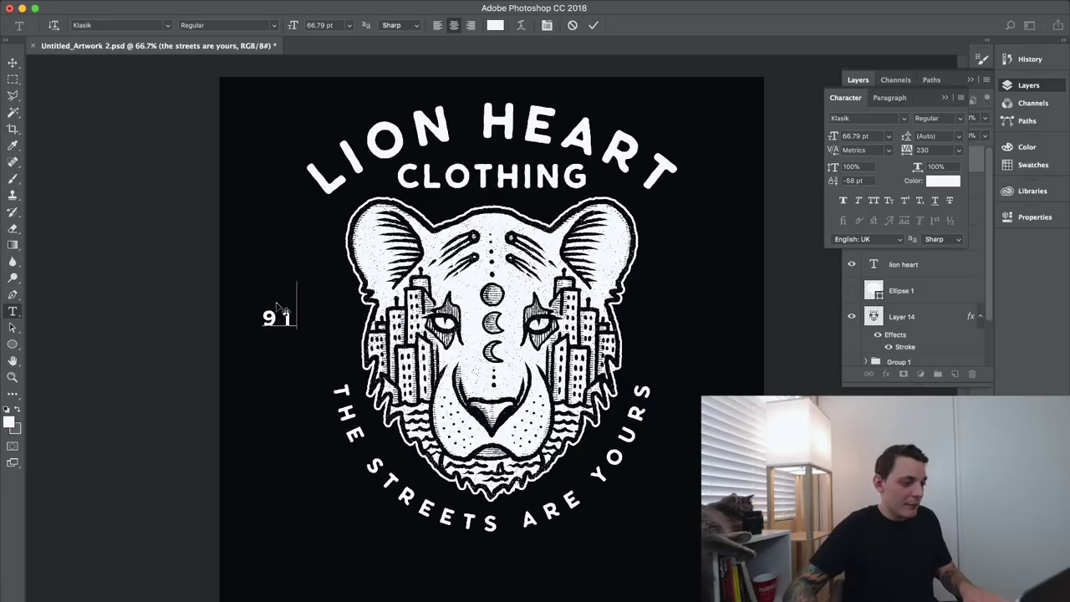
{"action": "key", "text": "BackSpace"}
{"action": "type", "text": "19"}
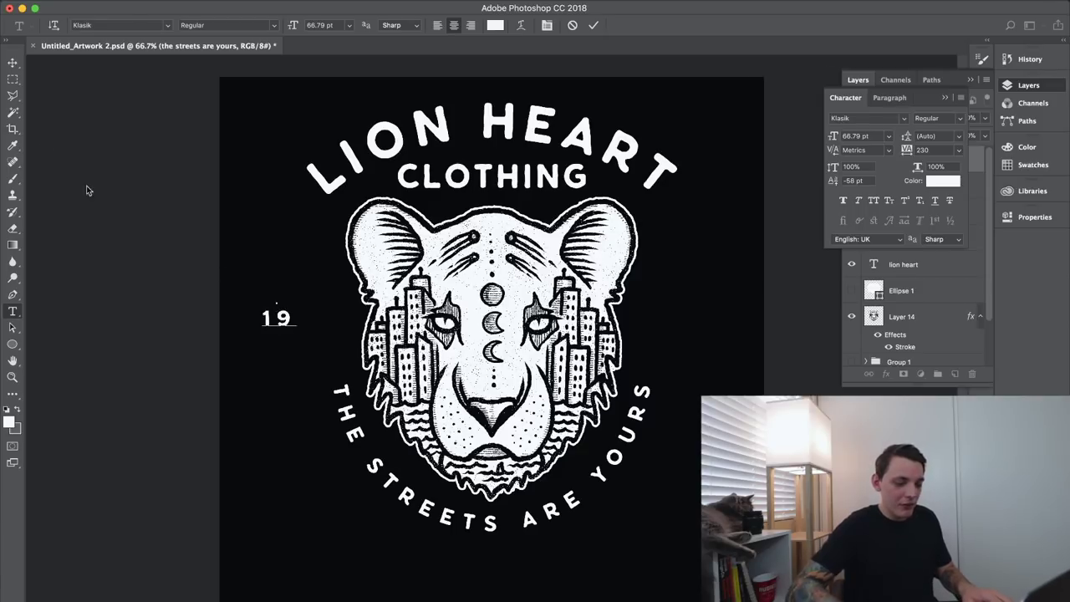
{"action": "left_click", "coordinate": [13, 63]}
{"action": "key", "text": "ctrl+t"}
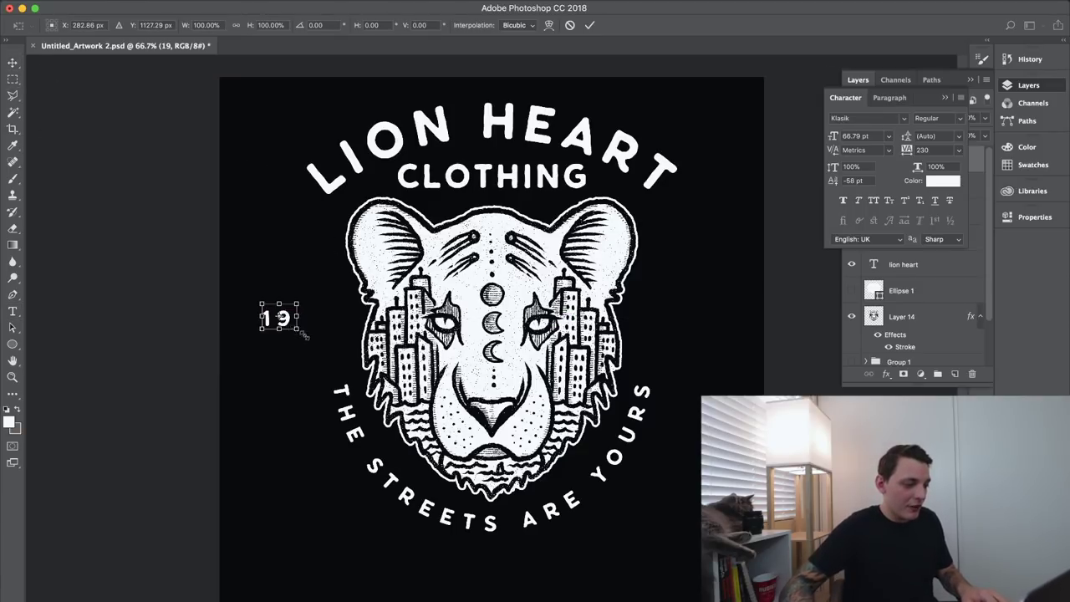
{"action": "left_click_drag", "start_coordinate": [305, 335], "coordinate": [389, 310]}
{"action": "key", "text": "Return"}
Duplicate the 19 to the lion's right, change the copy to 91, and group both layers.
{"action": "left_click_drag", "start_coordinate": [311, 307], "coordinate": [662, 306]}
{"action": "left_click", "coordinate": [1007, 87]}
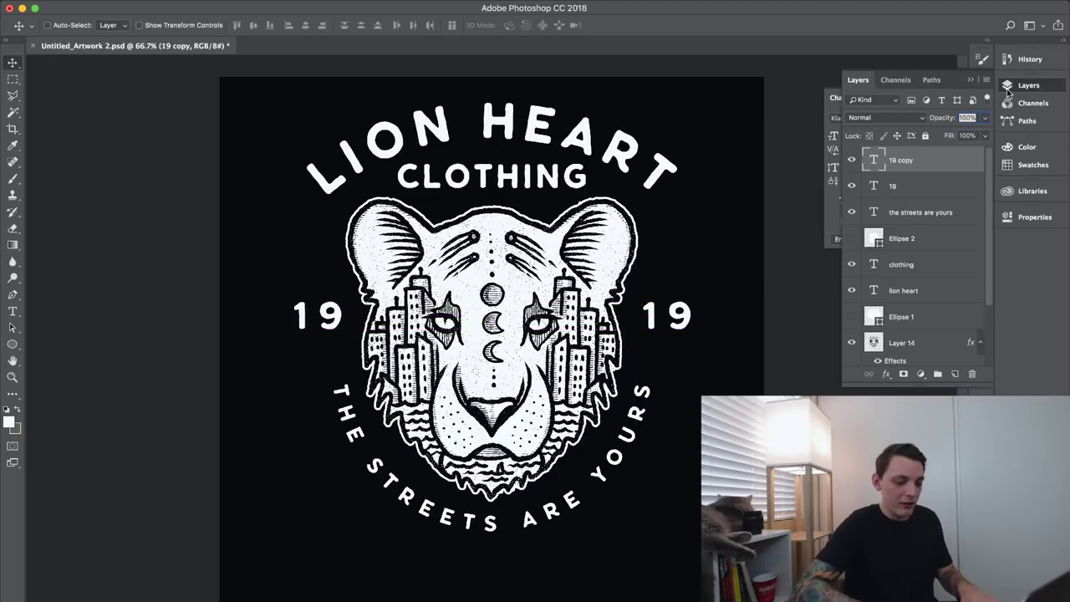
{"action": "double_click", "coordinate": [874, 160]}
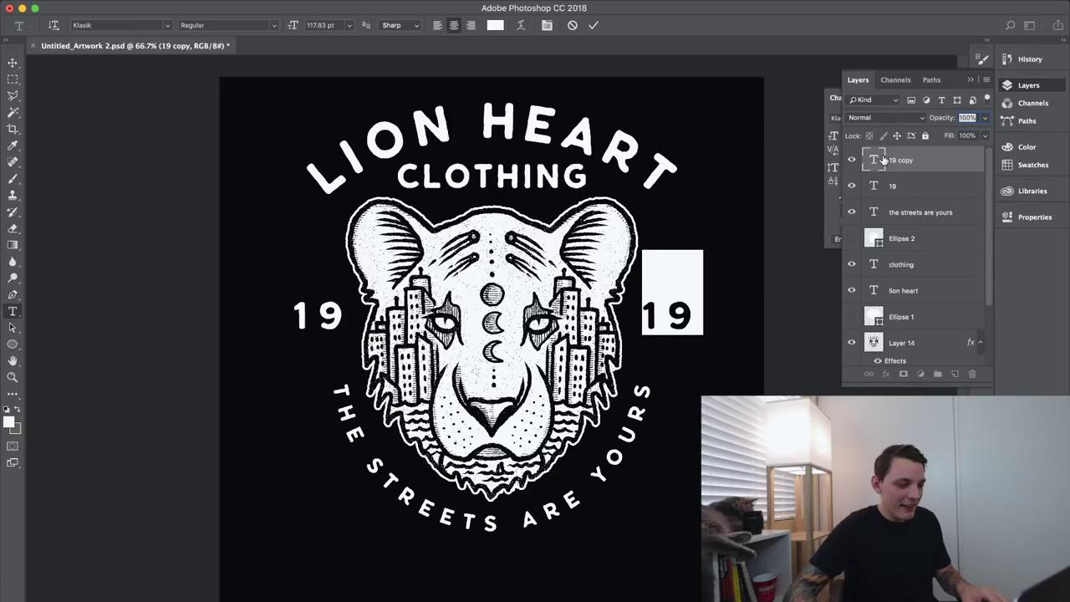
{"action": "type", "text": "92"}
{"action": "key", "text": "BackSpace"}
{"action": "type", "text": "1"}
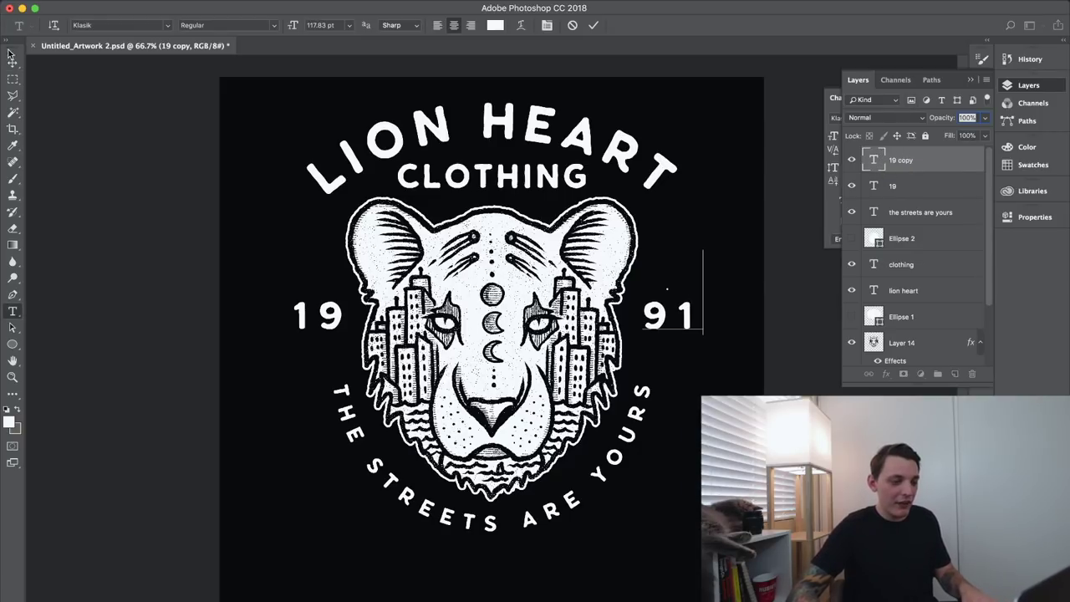
{"action": "left_click", "coordinate": [11, 60]}
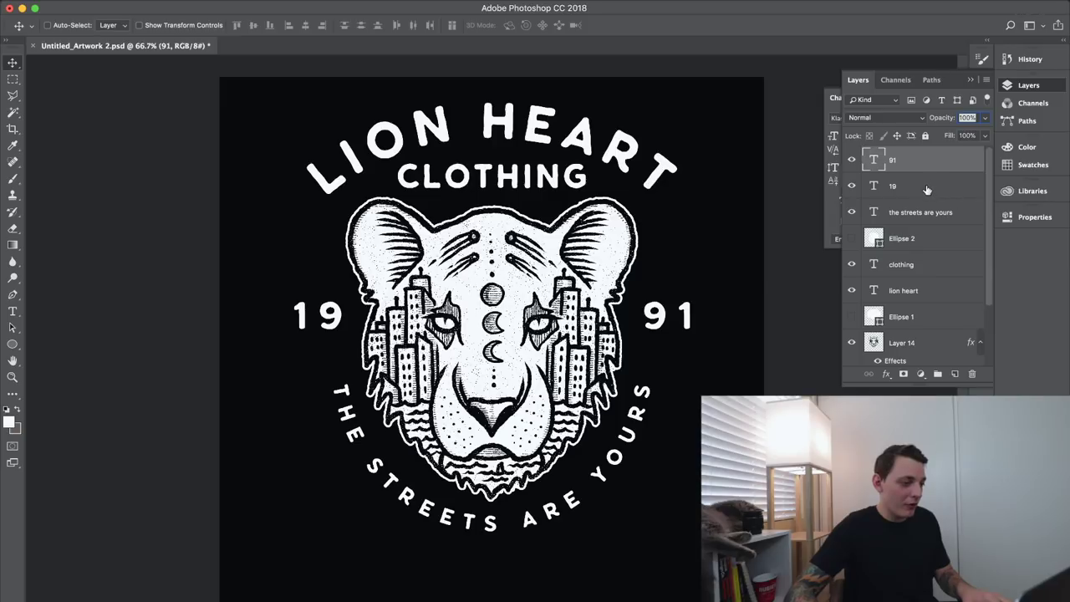
{"action": "left_click", "coordinate": [926, 190], "text": "shift"}
{"action": "key", "text": "ctrl+g"}
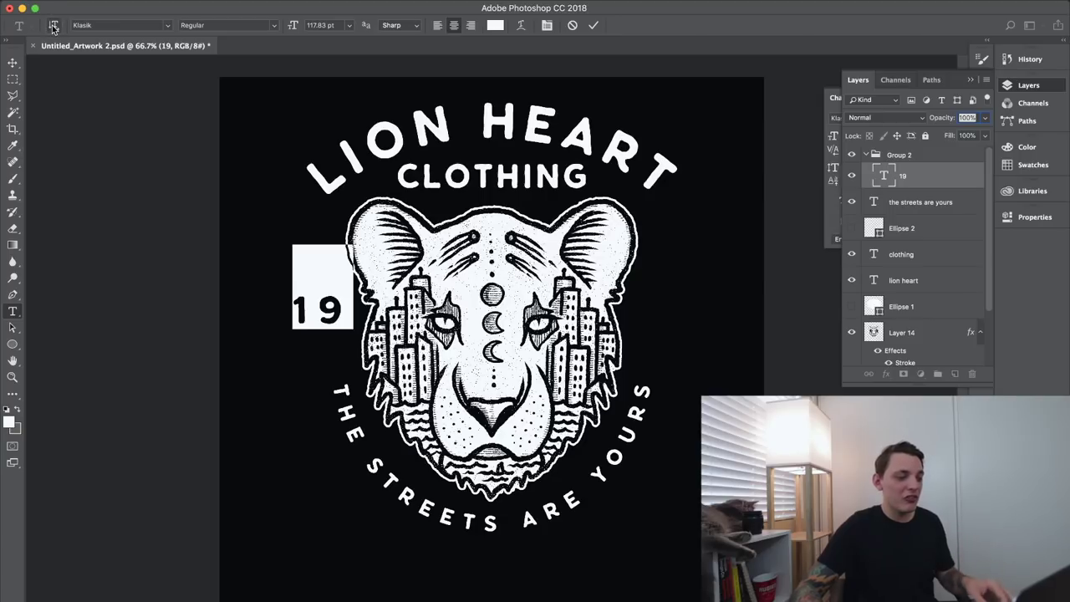
Make the 19 vertical, place it beside the lion, and retype the right copy as 91.
{"action": "left_click", "coordinate": [52, 27]}
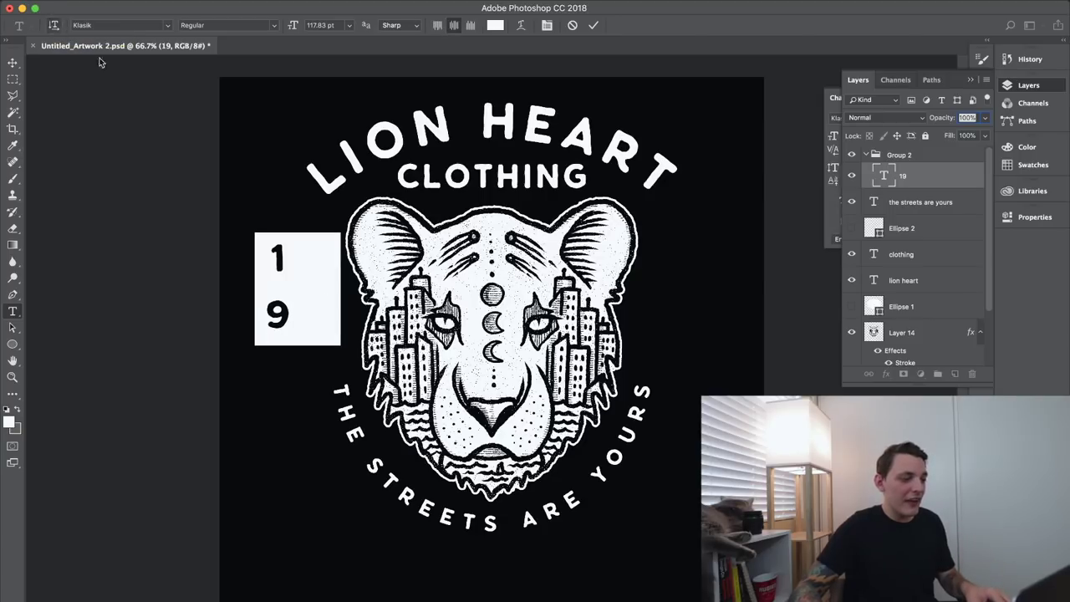
{"action": "left_click", "coordinate": [13, 59]}
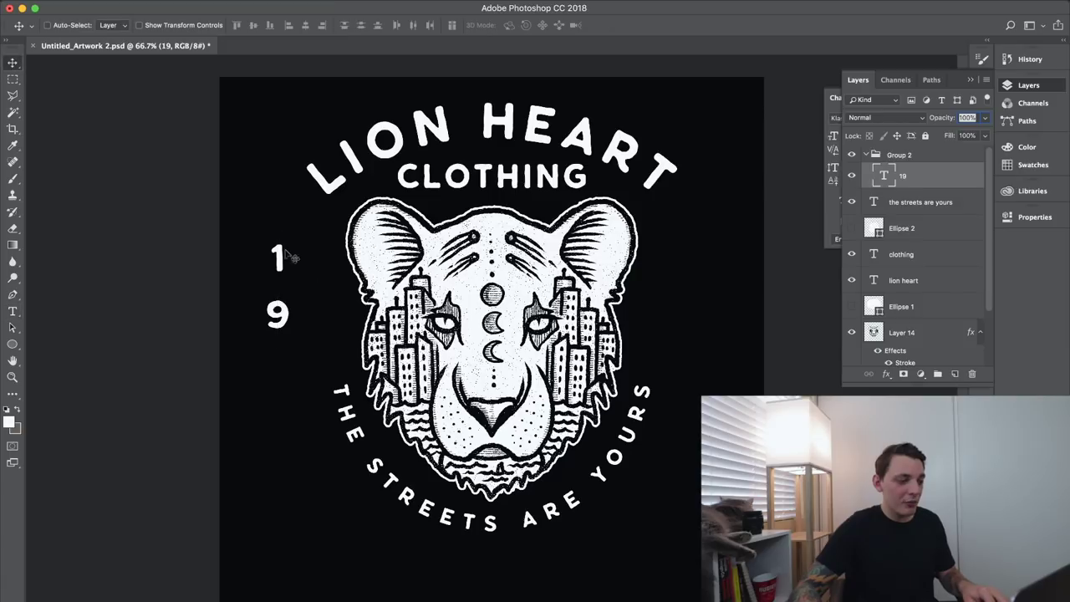
{"action": "left_click_drag", "start_coordinate": [309, 261], "coordinate": [671, 276]}
{"action": "double_click", "coordinate": [884, 175]}
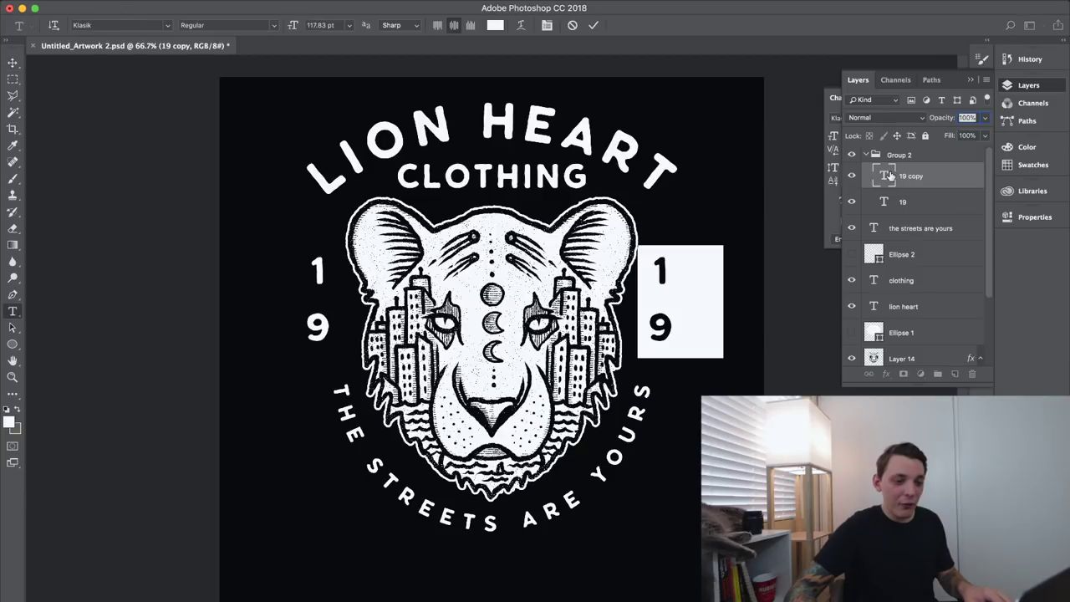
{"action": "type", "text": "91"}
{"action": "left_click", "coordinate": [12, 62]}
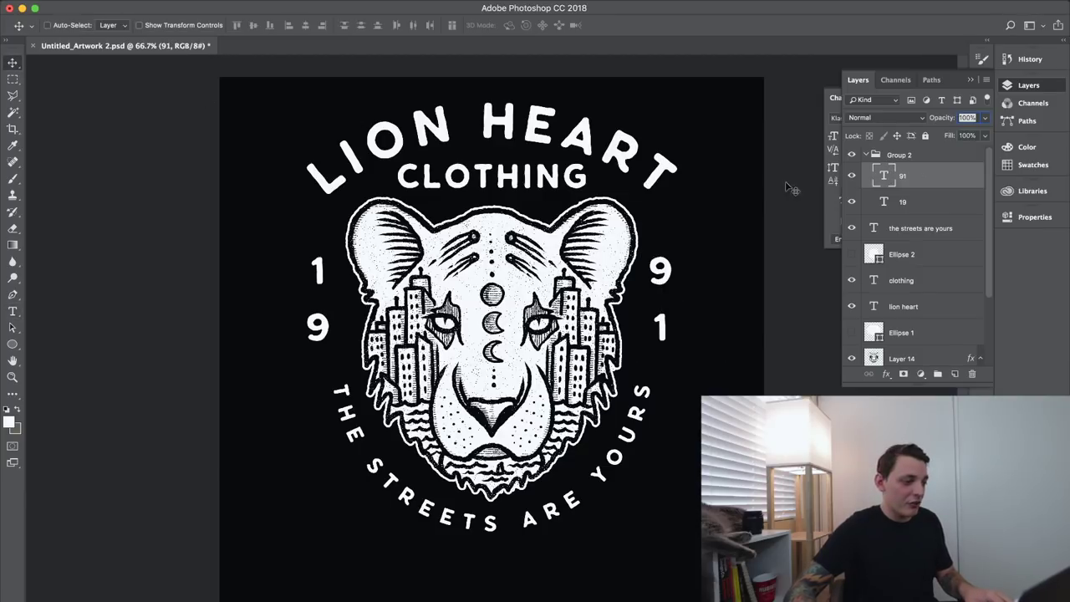
Collapse the numerals group and rename it 1991.
{"action": "left_click", "coordinate": [876, 154]}
{"action": "left_click", "coordinate": [867, 156]}
{"action": "key", "text": "super+a"}
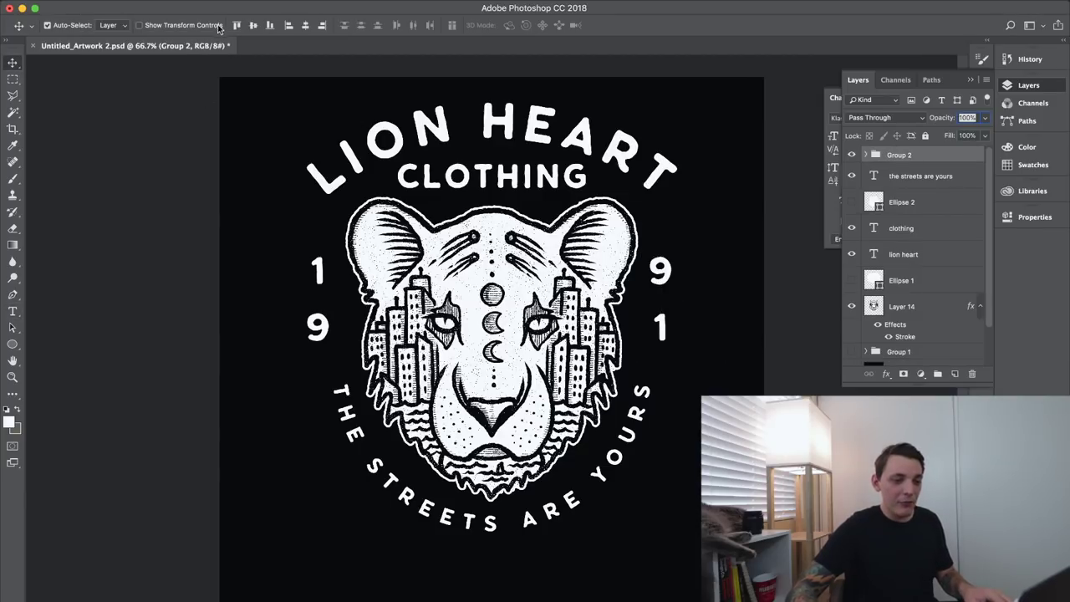
{"action": "double_click", "coordinate": [888, 158]}
{"action": "left_click", "coordinate": [1021, 222]}
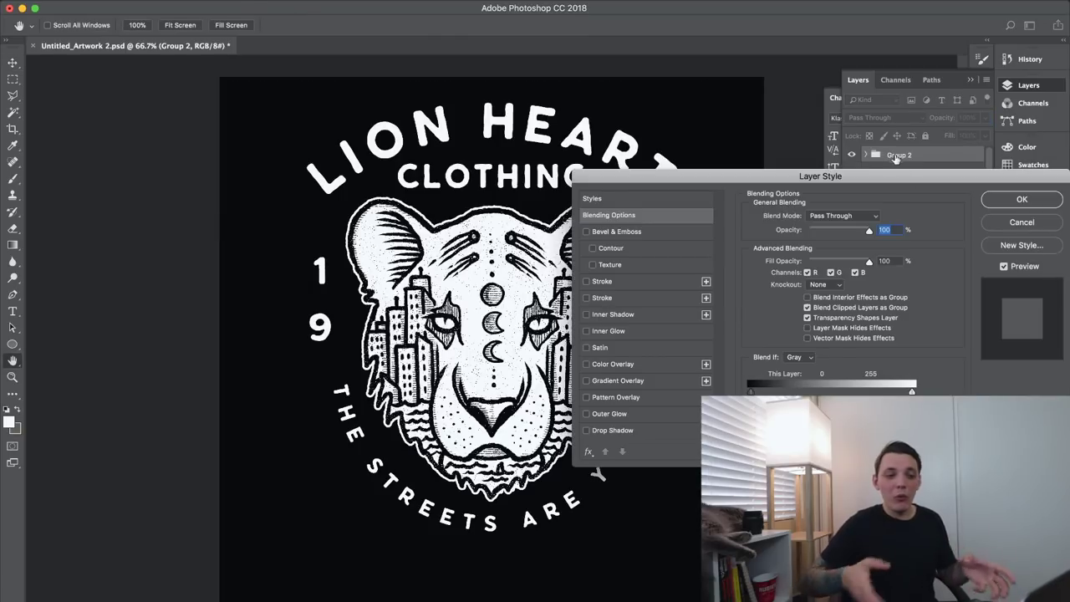
{"action": "double_click", "coordinate": [898, 154]}
{"action": "type", "text": "1991"}
{"action": "key", "text": "Return"}
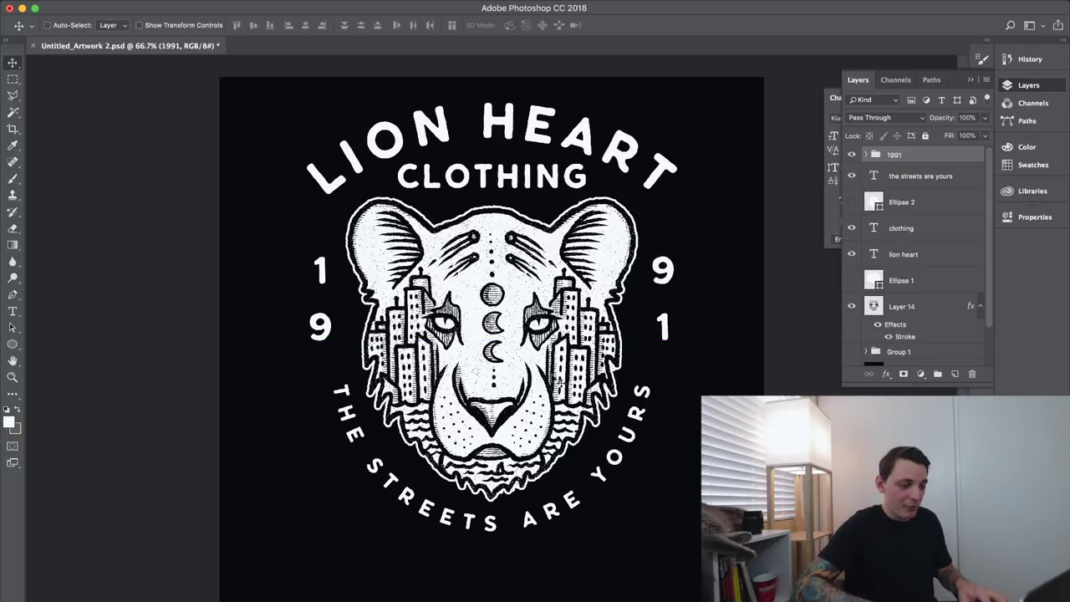
Tighten the arc slogan's tracking, enlarge it to 79.79 pt, and shift its baseline to -80 pt.
{"action": "key", "text": "t"}
{"action": "triple_click", "coordinate": [384, 473]}
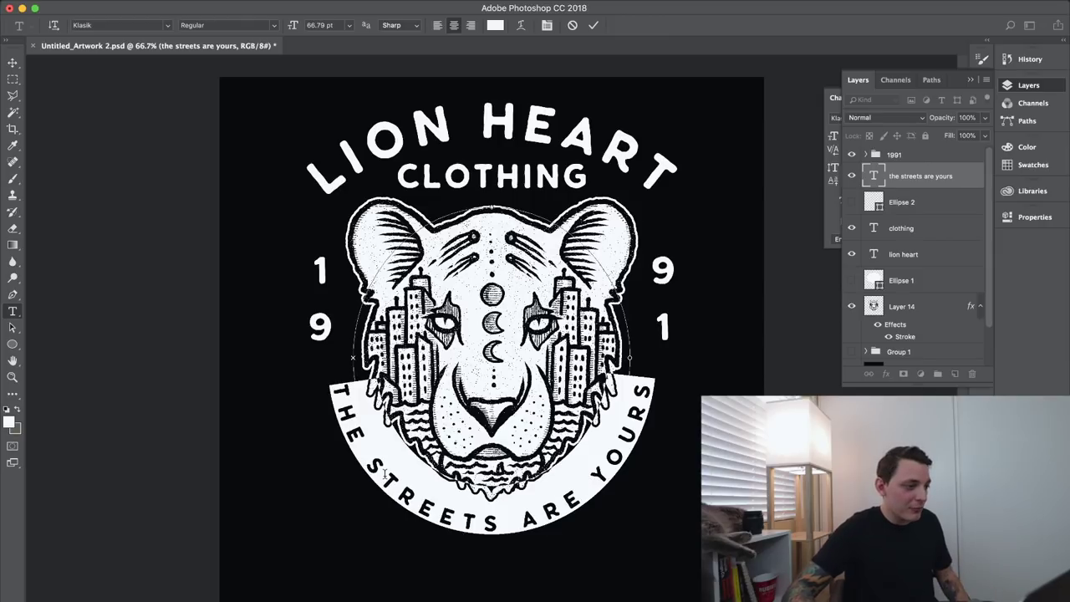
{"action": "key", "text": "alt+Left"}
{"action": "key", "text": "alt+Left"}
{"action": "key", "text": "alt+Left"}
{"action": "key", "text": "alt+Left"}
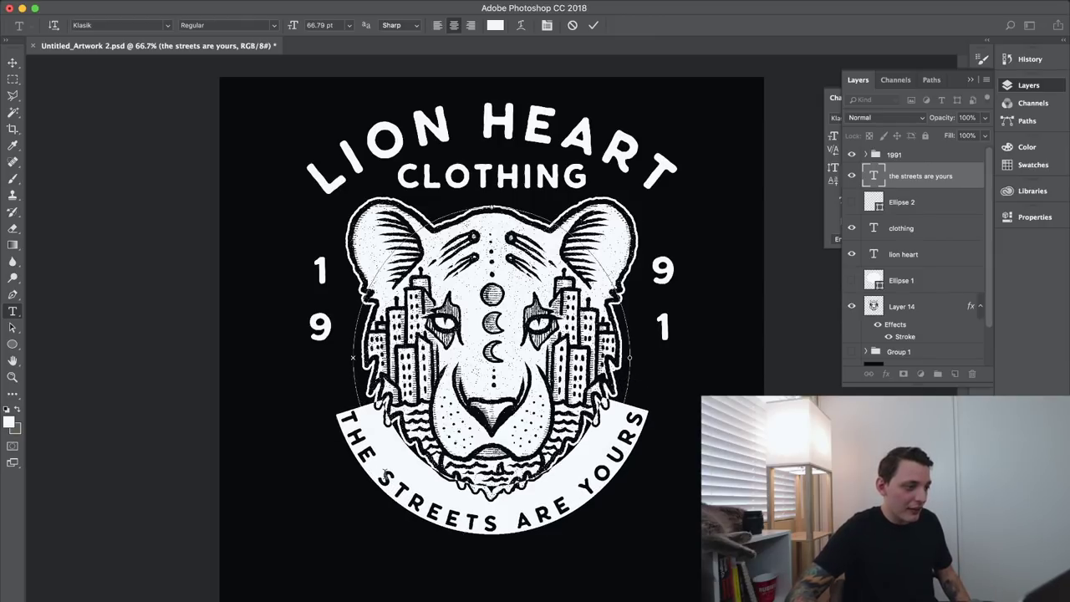
{"action": "left_click_drag", "start_coordinate": [290, 32], "coordinate": [298, 29]}
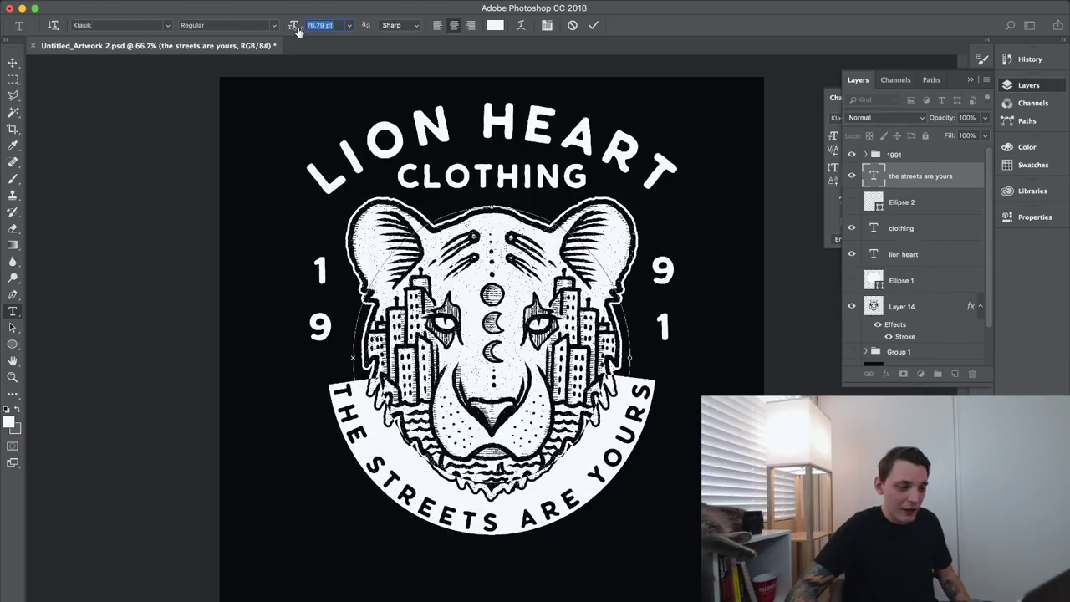
{"action": "left_click_drag", "start_coordinate": [298, 30], "coordinate": [297, 30]}
{"action": "left_click", "coordinate": [546, 25]}
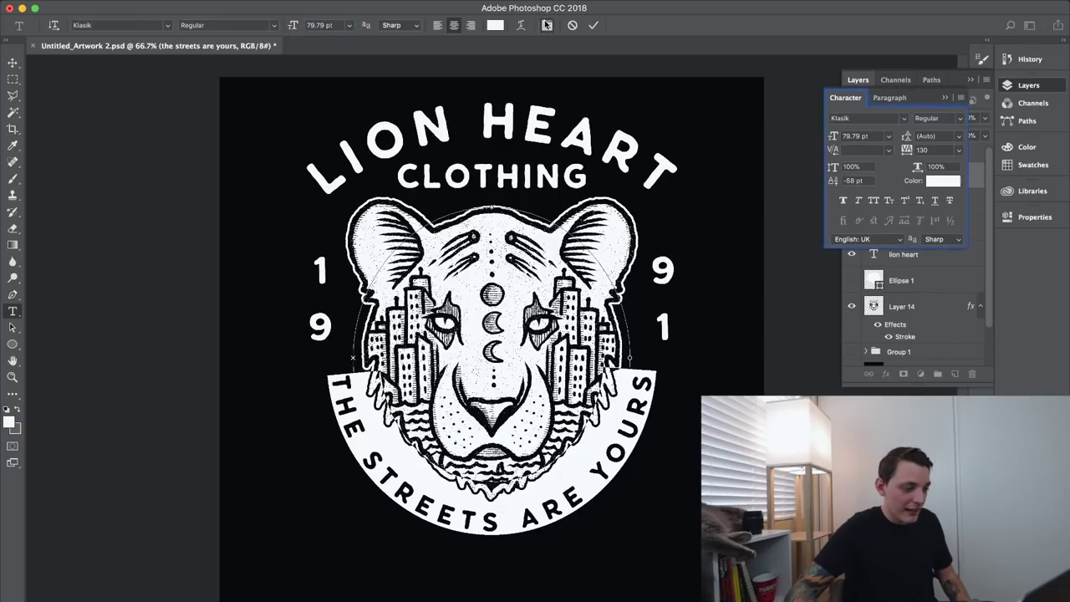
{"action": "left_click_drag", "start_coordinate": [831, 180], "coordinate": [816, 184]}
{"action": "left_click", "coordinate": [13, 60]}
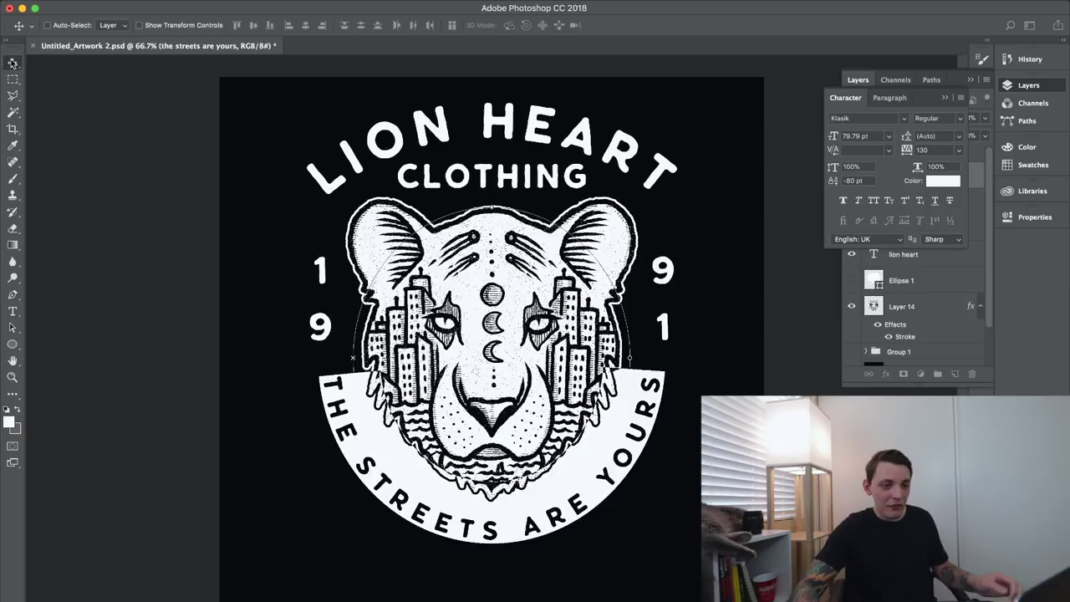